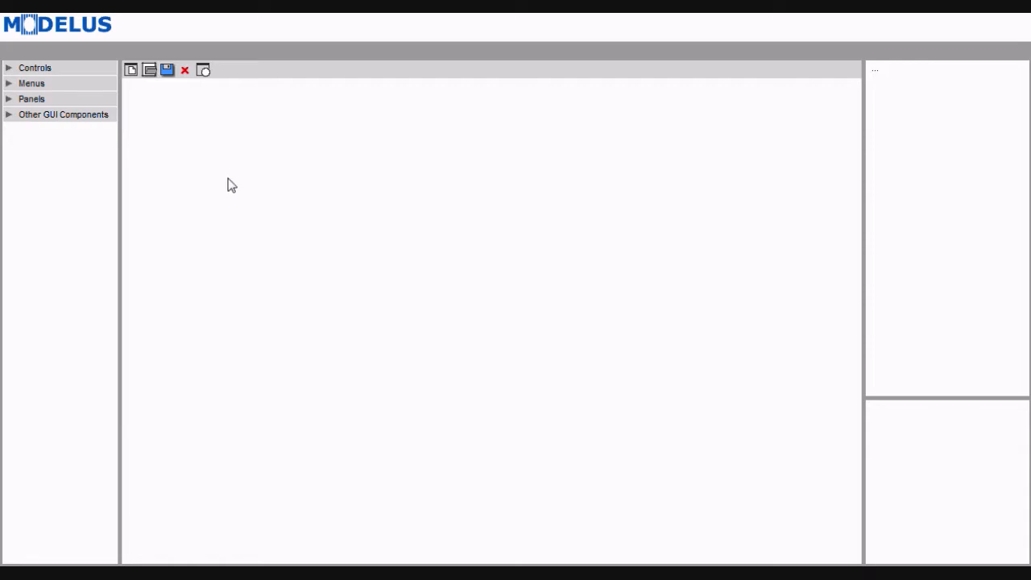
Create a new form, widen the component tree area and expand the form's node to show its BasePanel.
click(131, 71)
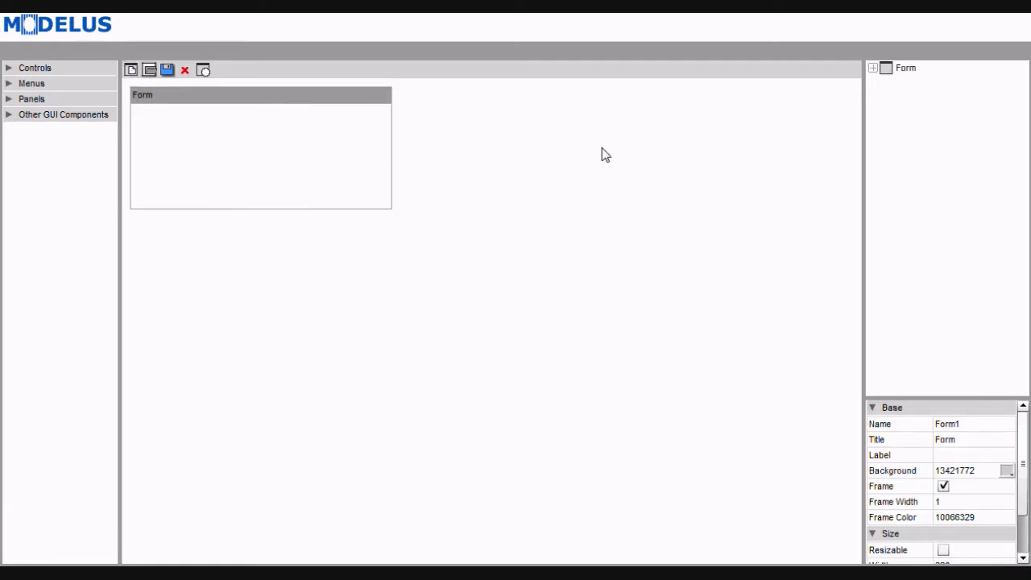
drag(862, 142, 756, 153)
click(759, 68)
click(803, 85)
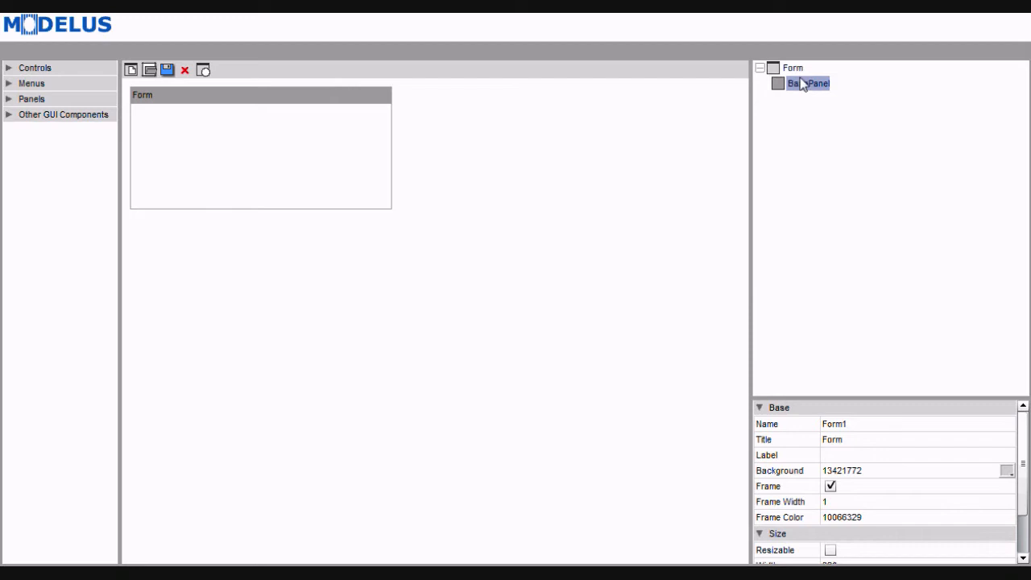
Examine the properties of the form and its BasePanel in turn, enlarging the property area to show more rows.
click(793, 70)
click(802, 83)
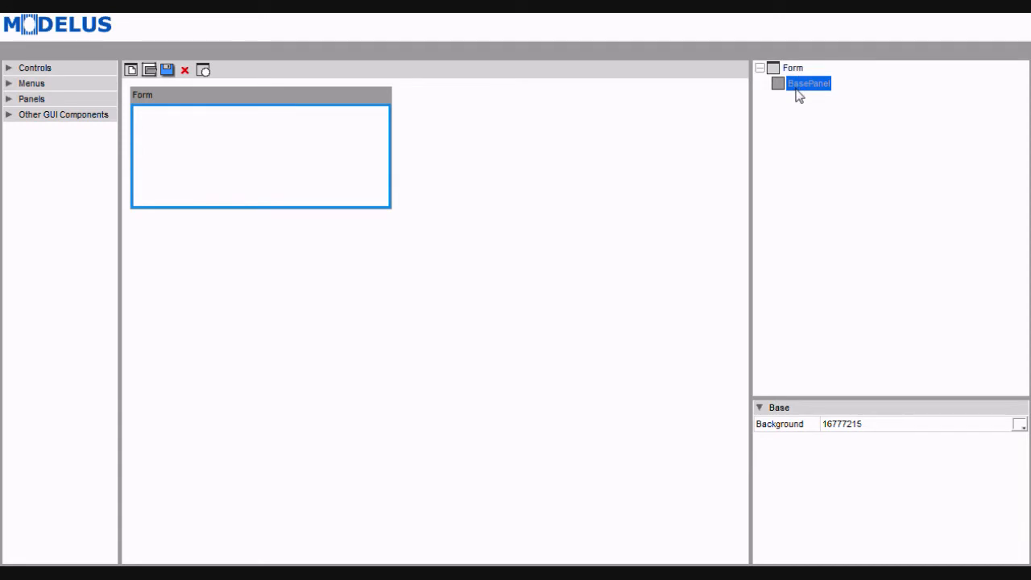
click(792, 69)
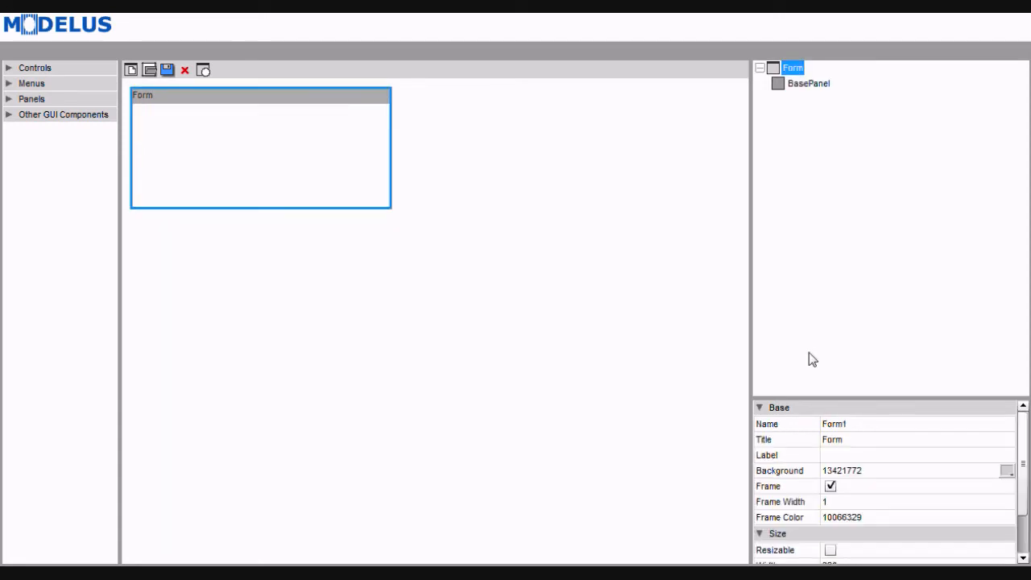
drag(838, 400, 842, 327)
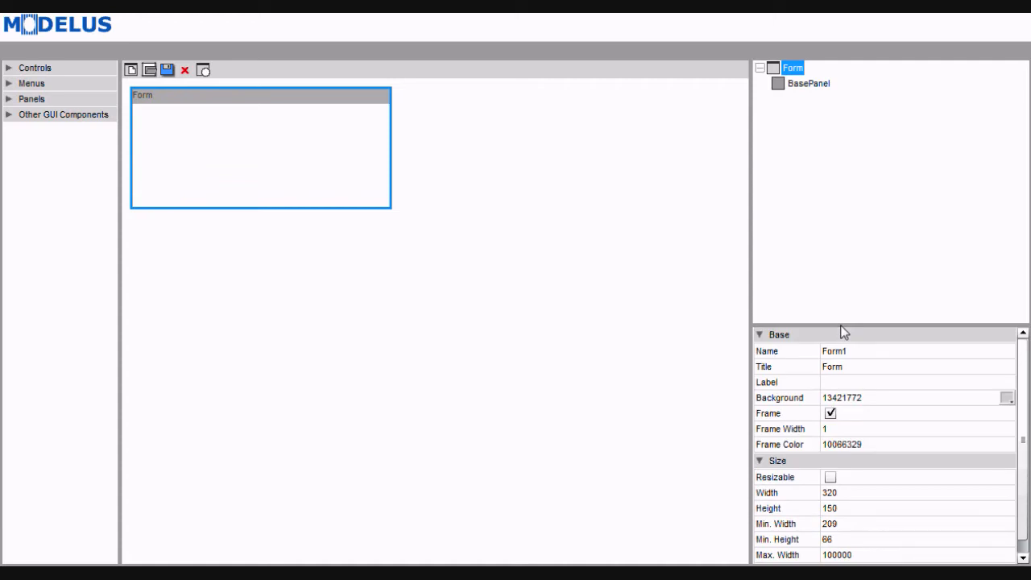
click(802, 85)
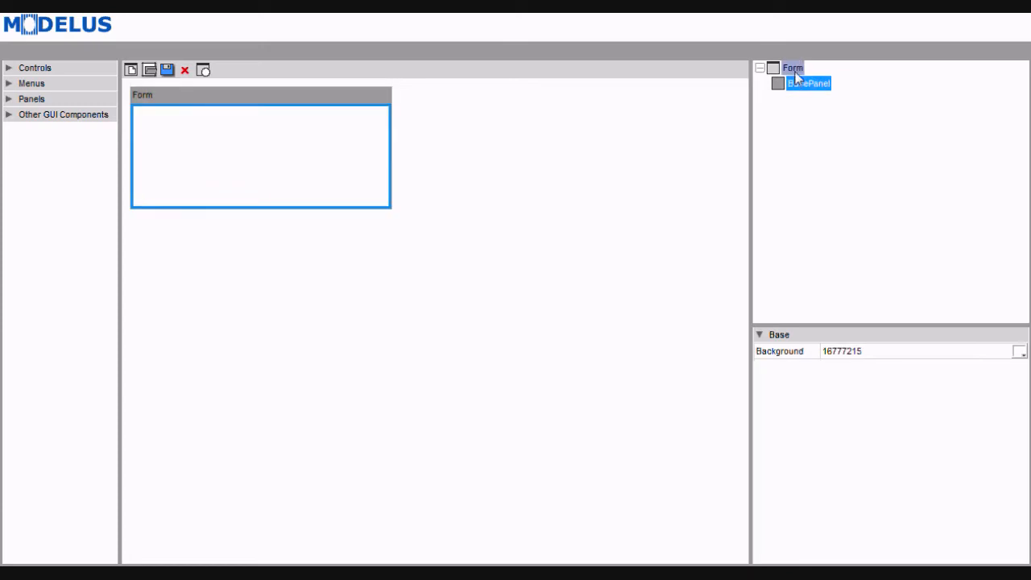
click(794, 71)
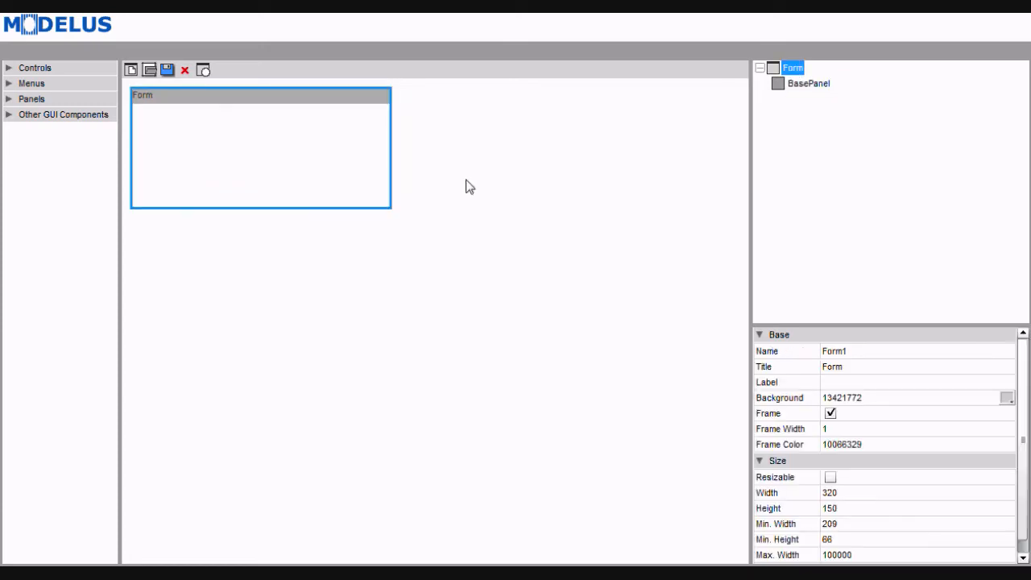
click(260, 171)
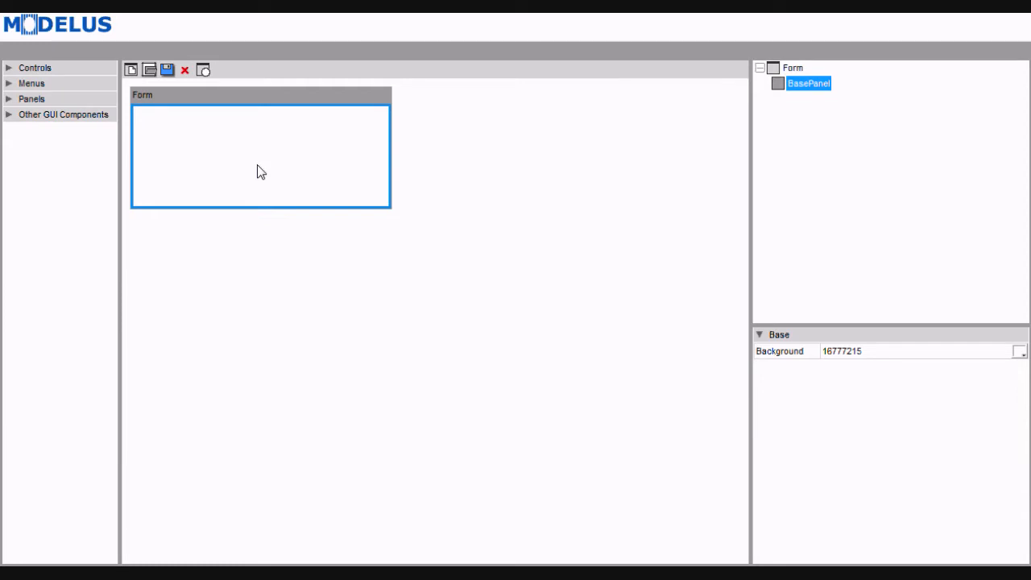
Set the form's title to "Login" and its name to "LoginForm".
click(786, 67)
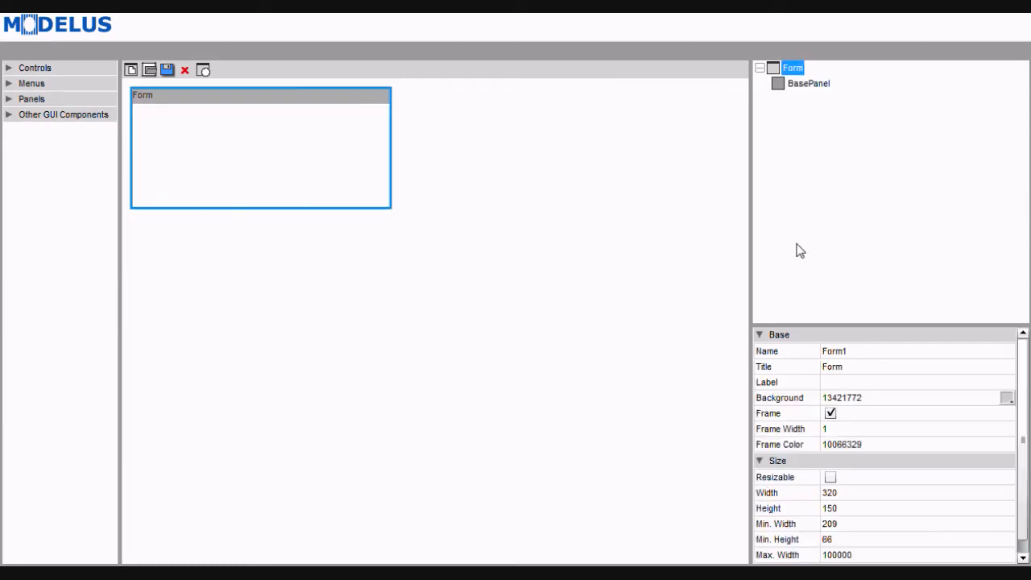
click(866, 365)
text(Login)
click(868, 351)
text(LoginForm)
key(Return)
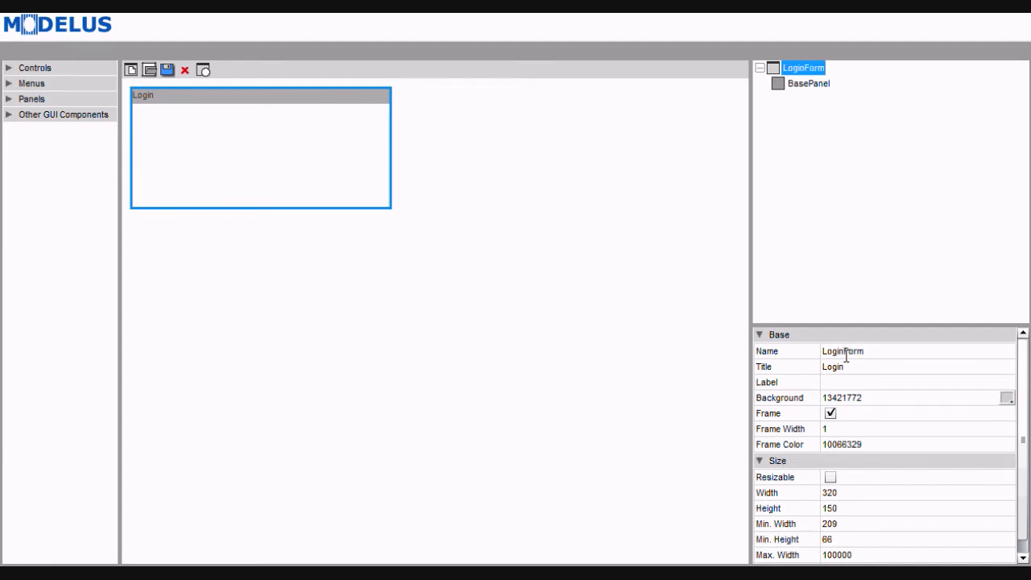
Add a Simple Panel inside the BasePanel of the login form.
click(805, 84)
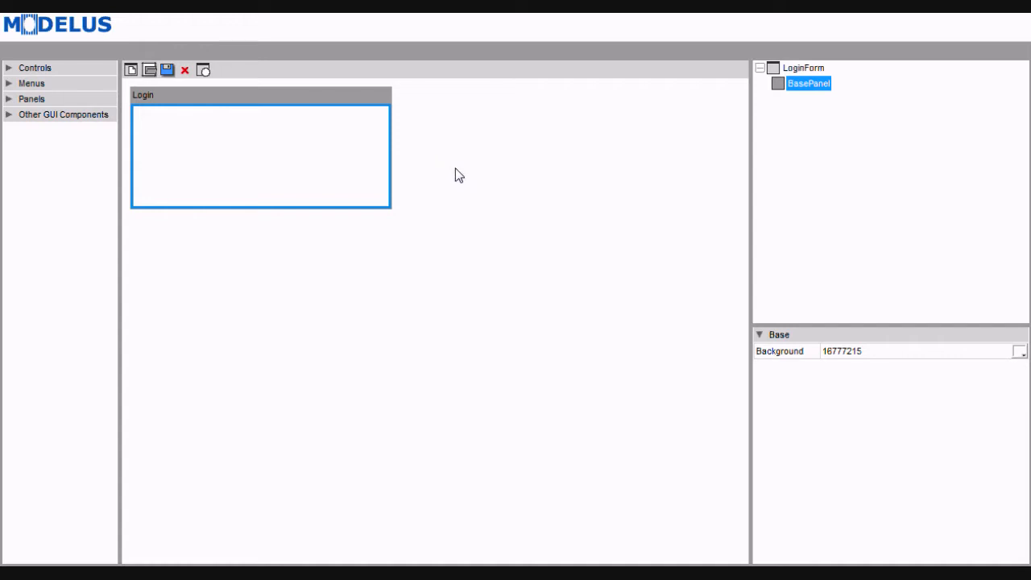
click(46, 98)
click(57, 119)
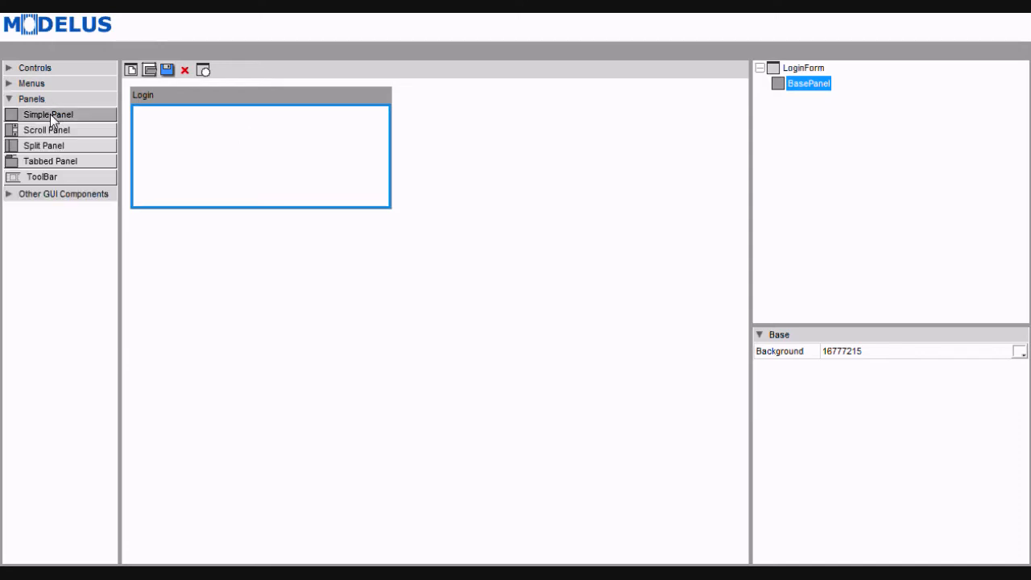
drag(58, 117, 191, 133)
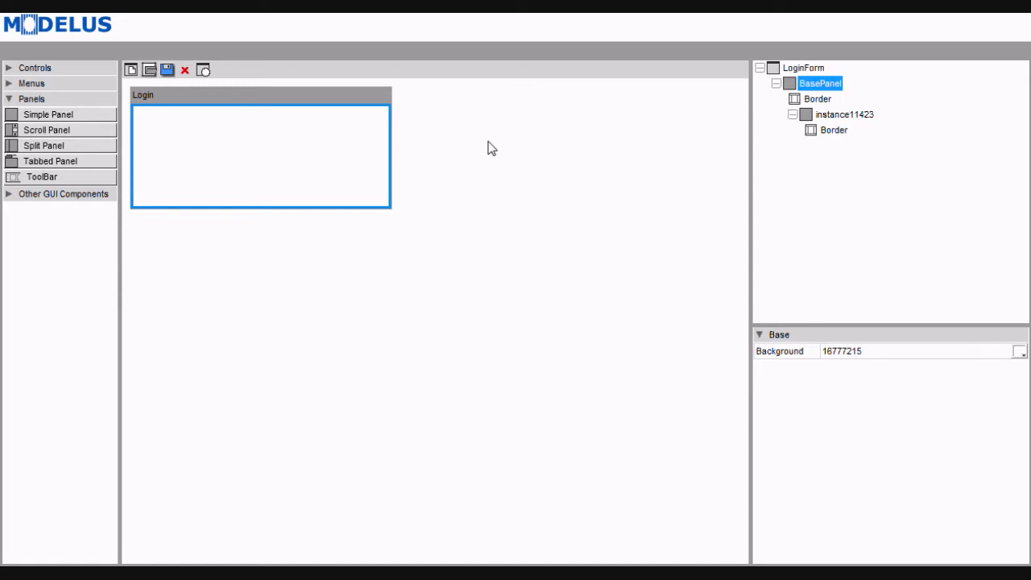
Set the new panel's layout position to SOUTH and rename it "buttonsPanel".
click(818, 99)
mouse_move(822, 99)
mouse_down()
mouse_move(821, 87)
mouse_move(827, 115)
mouse_up()
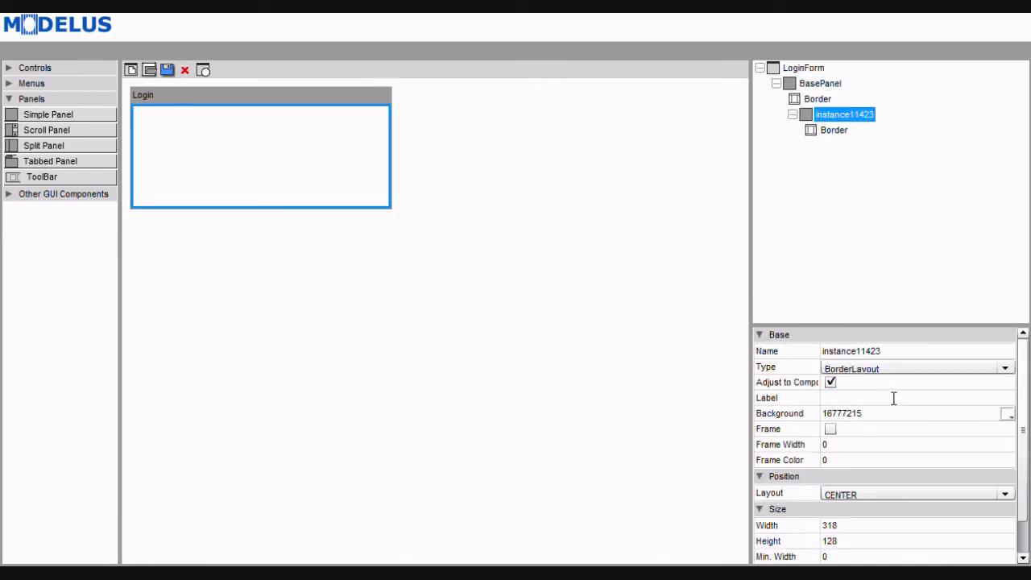
click(894, 494)
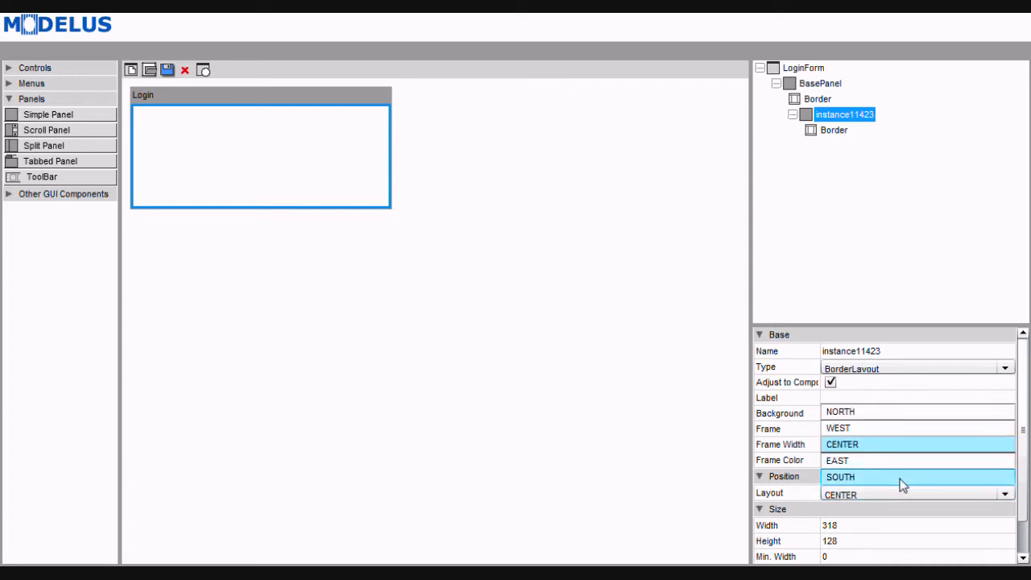
click(902, 484)
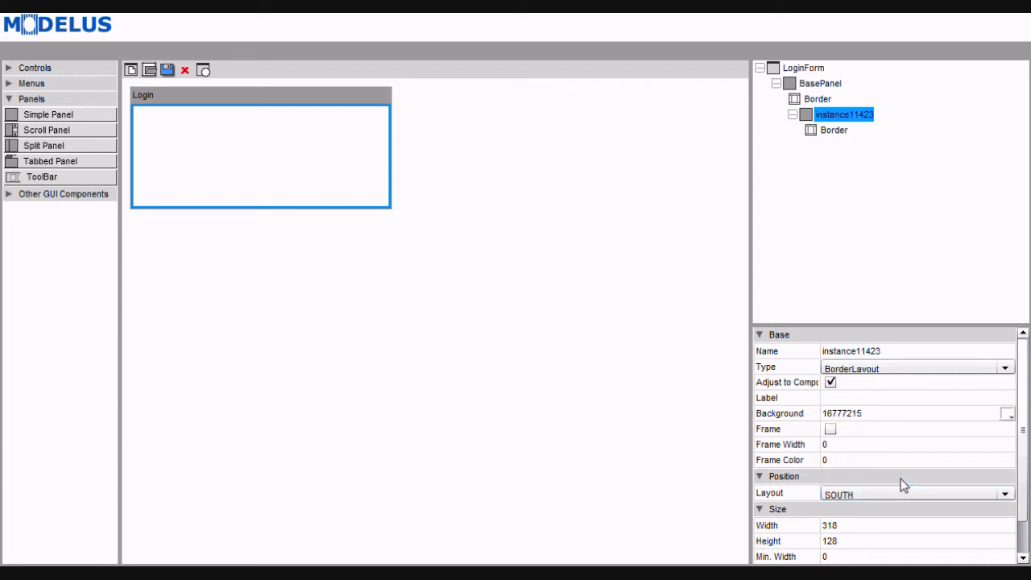
double_click(902, 350)
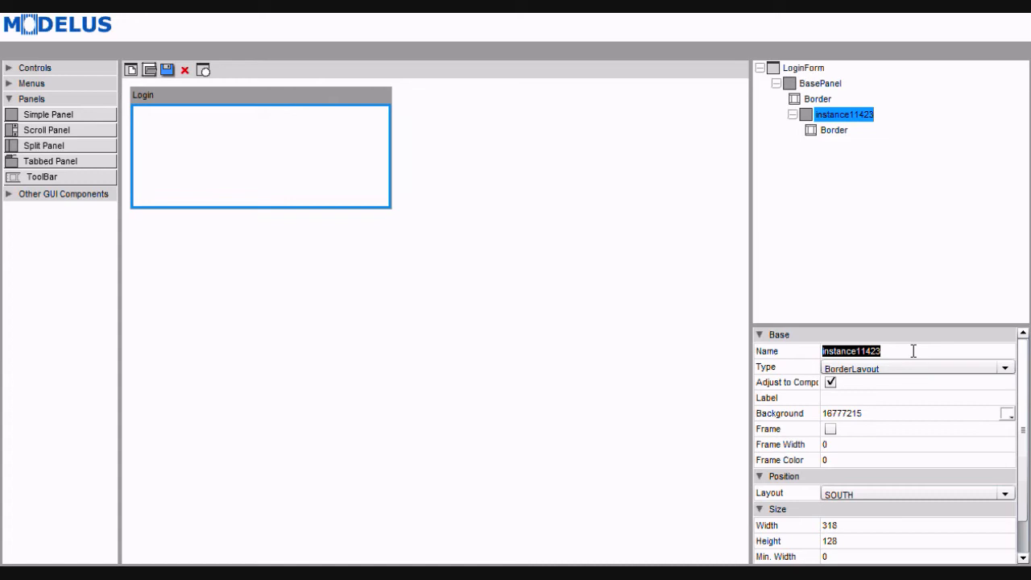
text(butt)
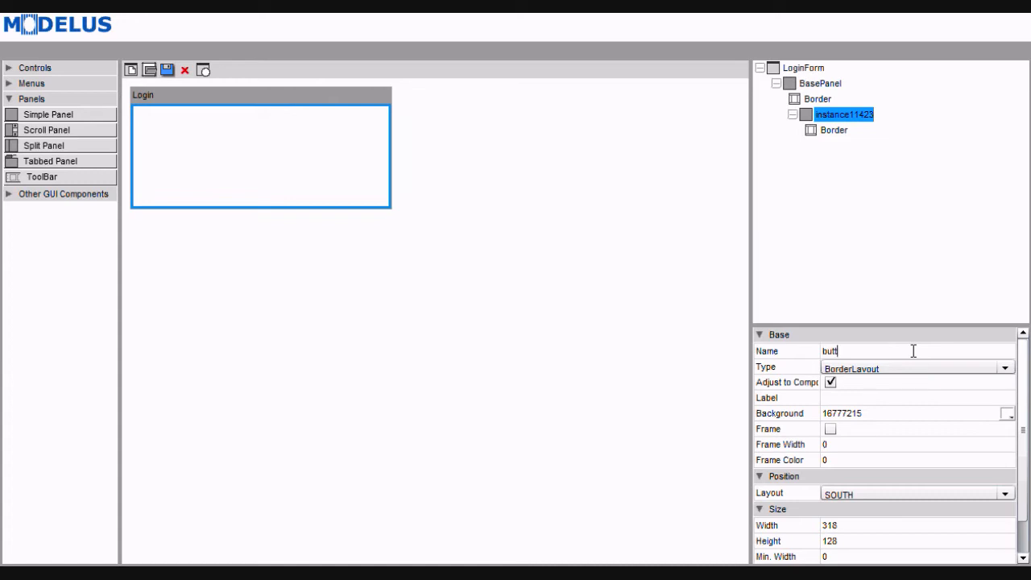
text(onsPanel)
key(Return)
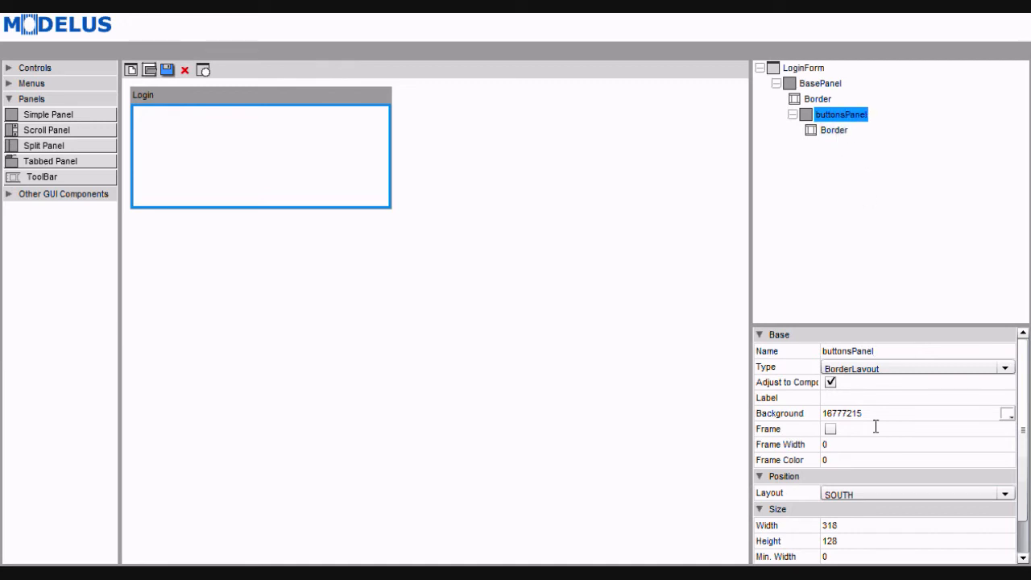
Set the height of buttonsPanel to 20 and check its extent against the BasePanel on the form.
scroll(997, 524, down, 1)
click(907, 497)
double_click(907, 496)
text(20)
key(Return)
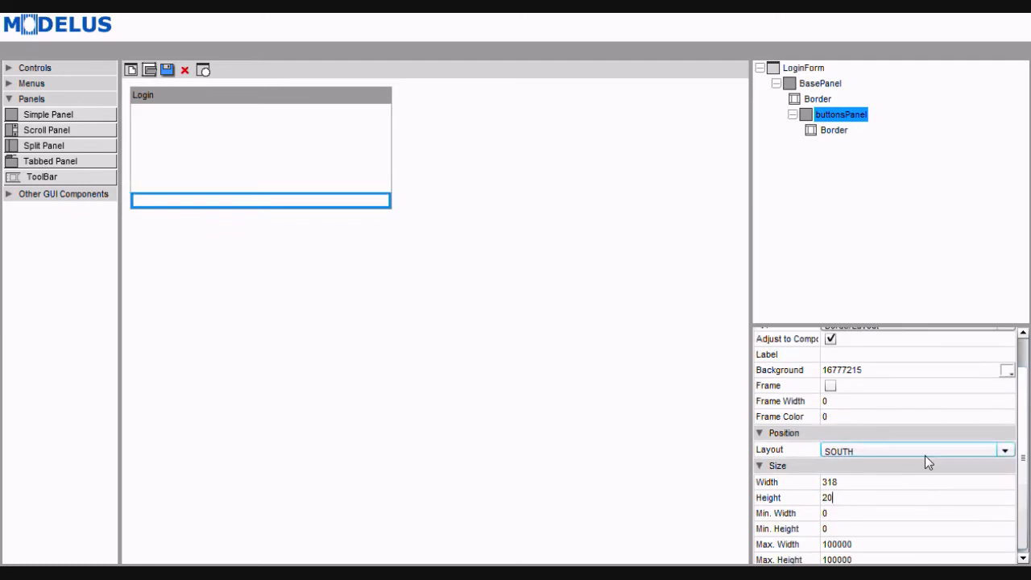
click(313, 156)
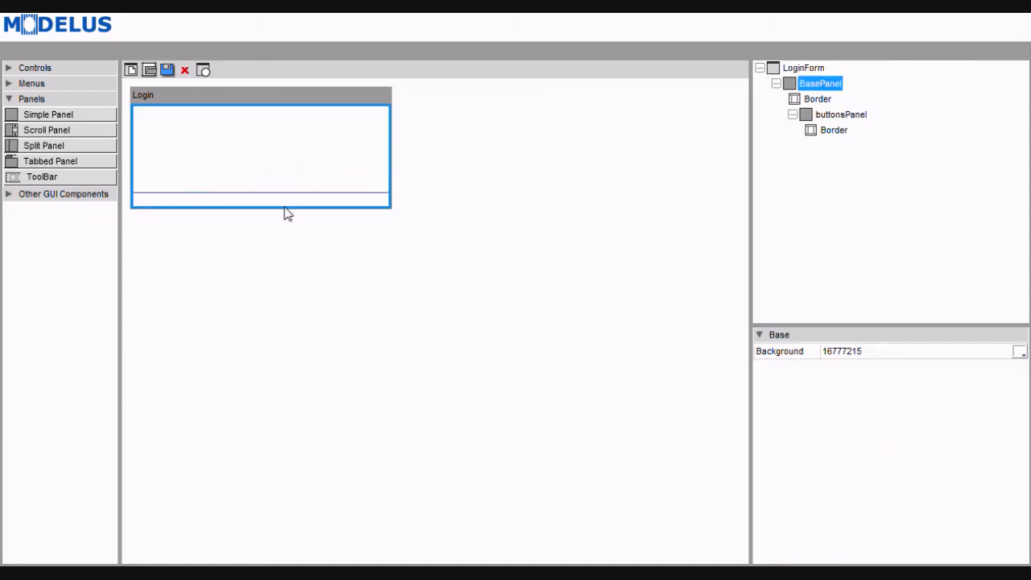
click(247, 202)
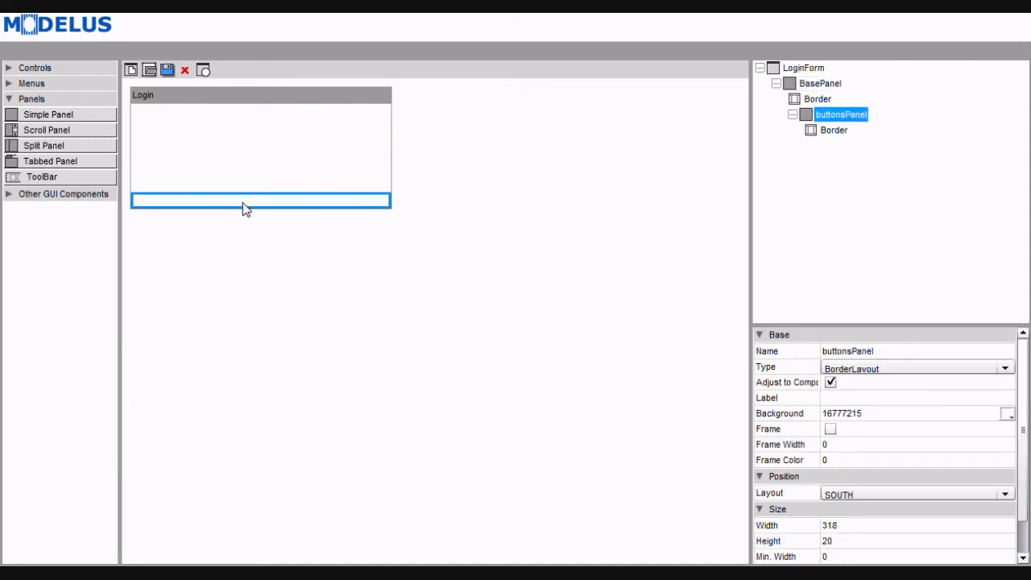
Add a second Simple Panel in the free area above buttonsPanel and set its type to FixedLayout.
click(67, 115)
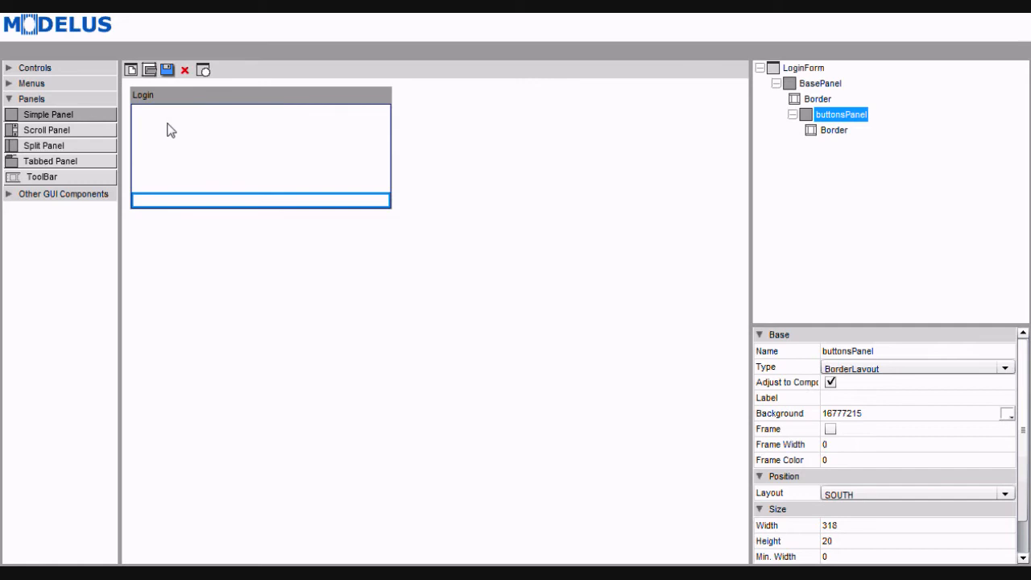
click(169, 130)
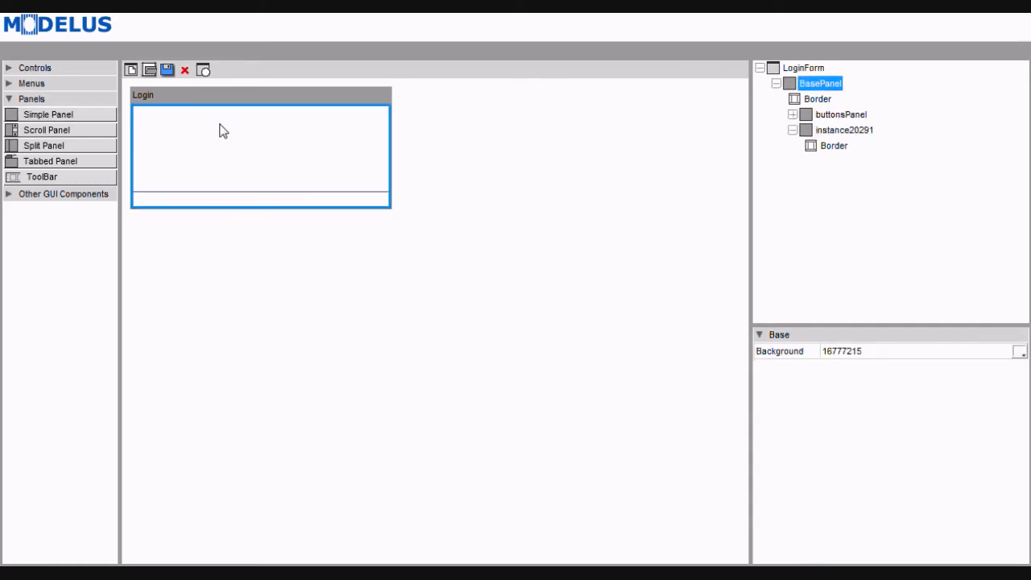
click(285, 154)
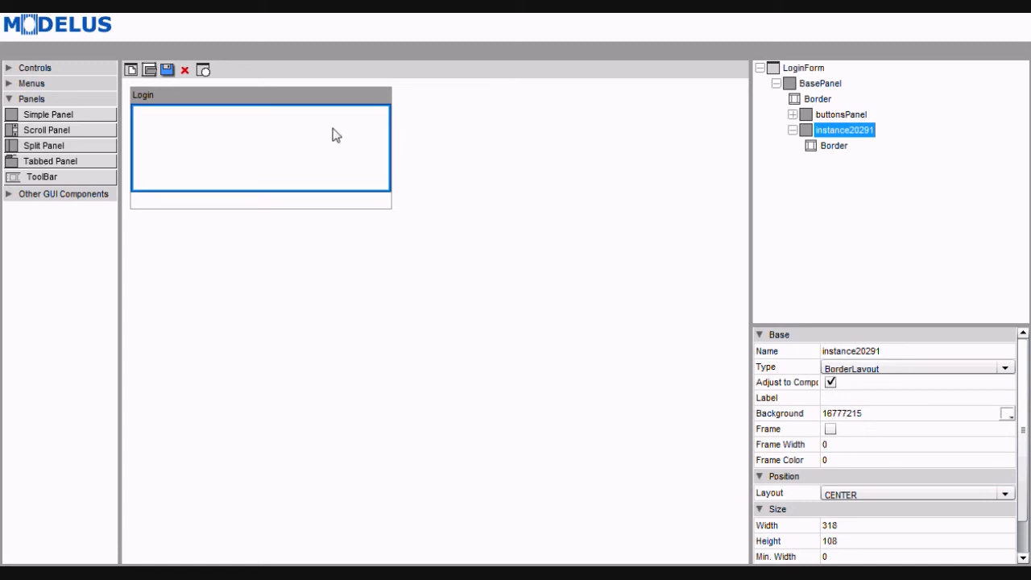
click(826, 134)
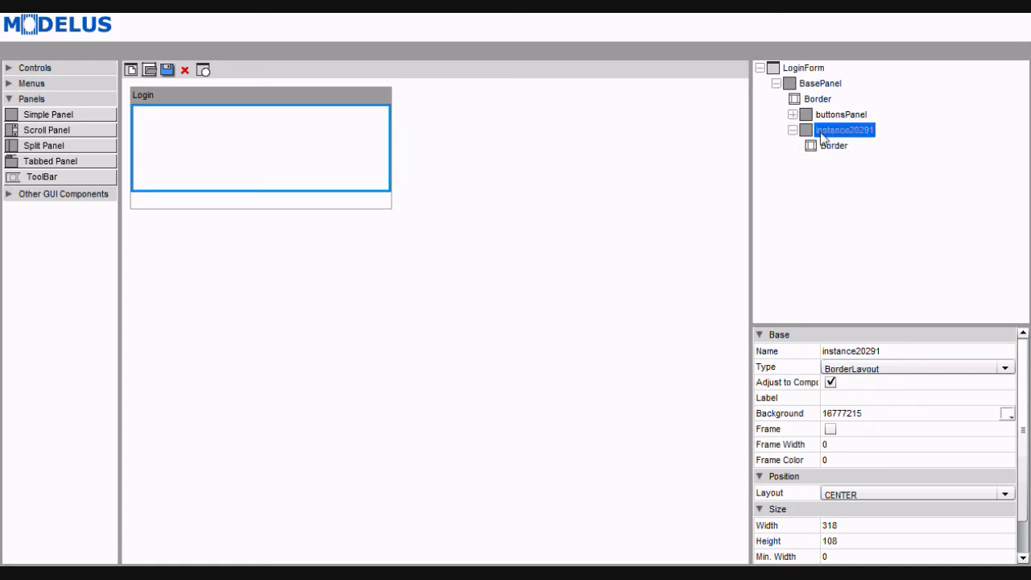
click(901, 368)
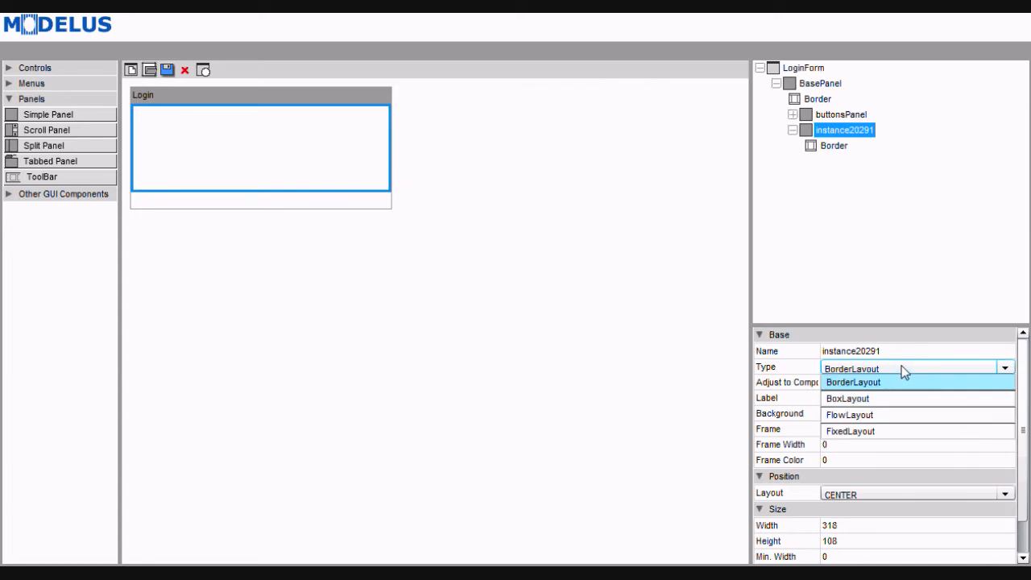
click(873, 429)
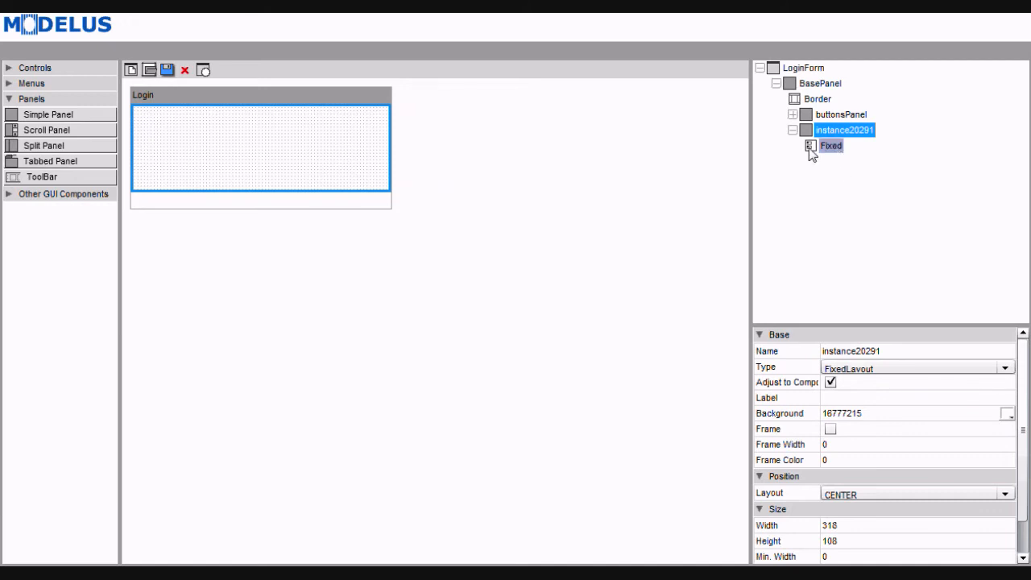
Place a Label in the upper part of the fixed-layout panel and set its text to "Login:".
click(78, 70)
drag(53, 87, 177, 141)
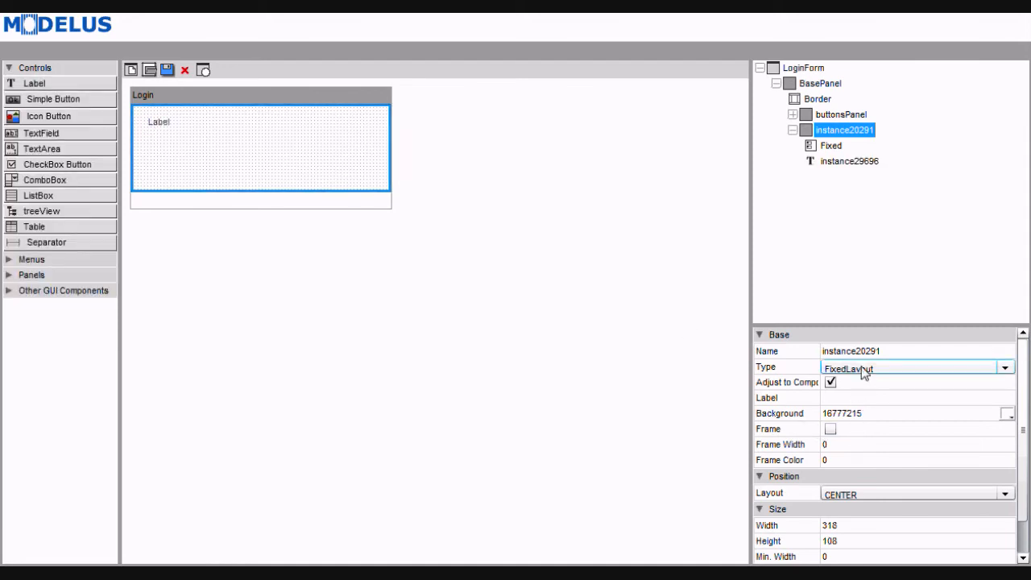
click(831, 146)
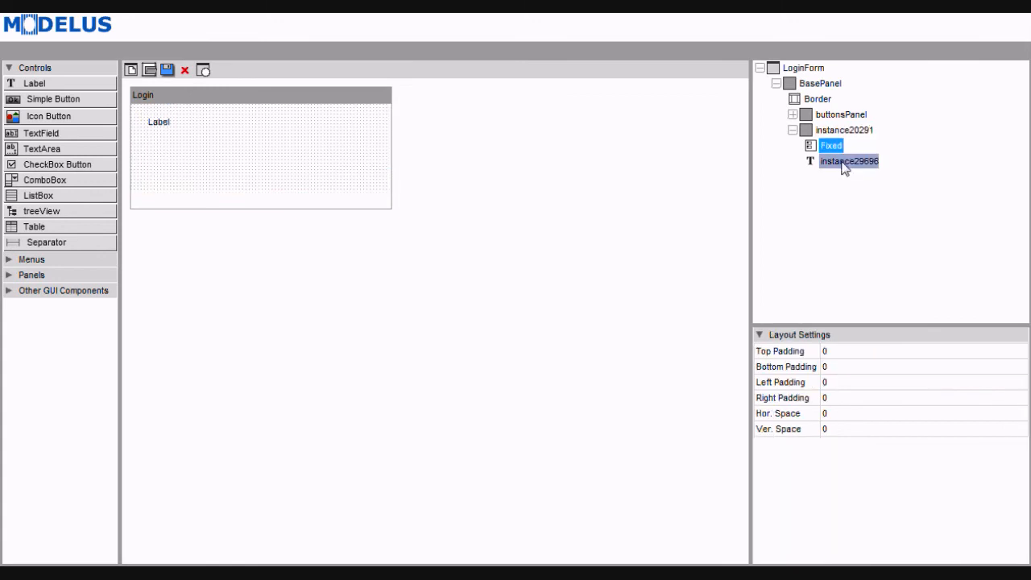
click(847, 162)
double_click(853, 368)
text(Login:)
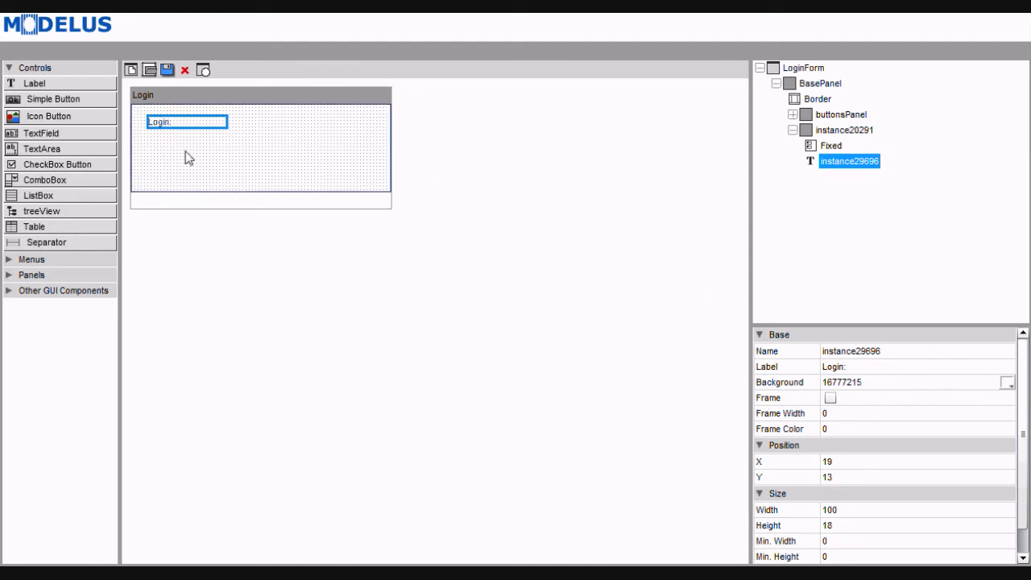
Add a second Label below "Login:" and align both, with "Login:" at X 12, Y 12 and the new label at X 12, Y 40.
click(73, 85)
click(164, 157)
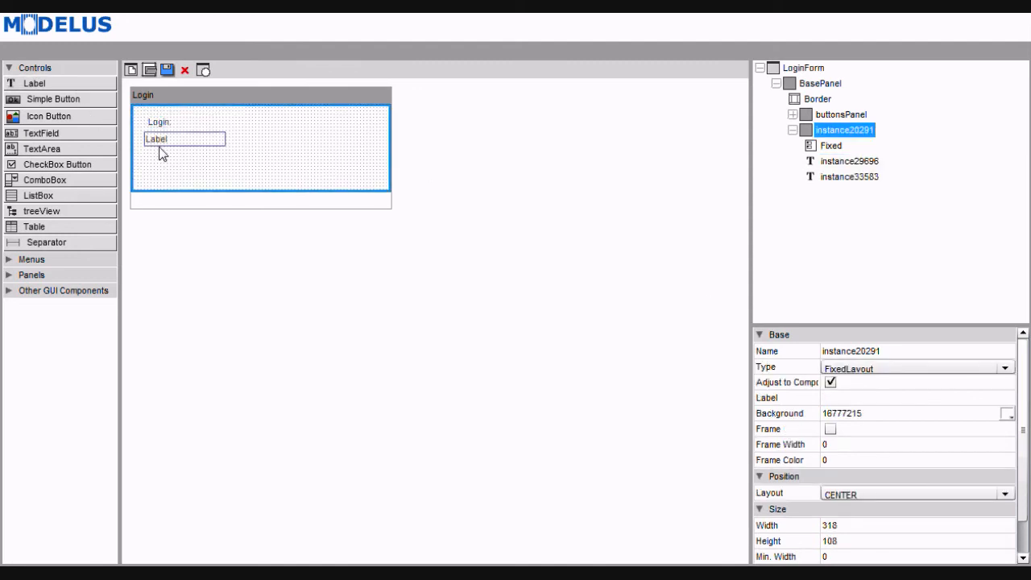
click(159, 148)
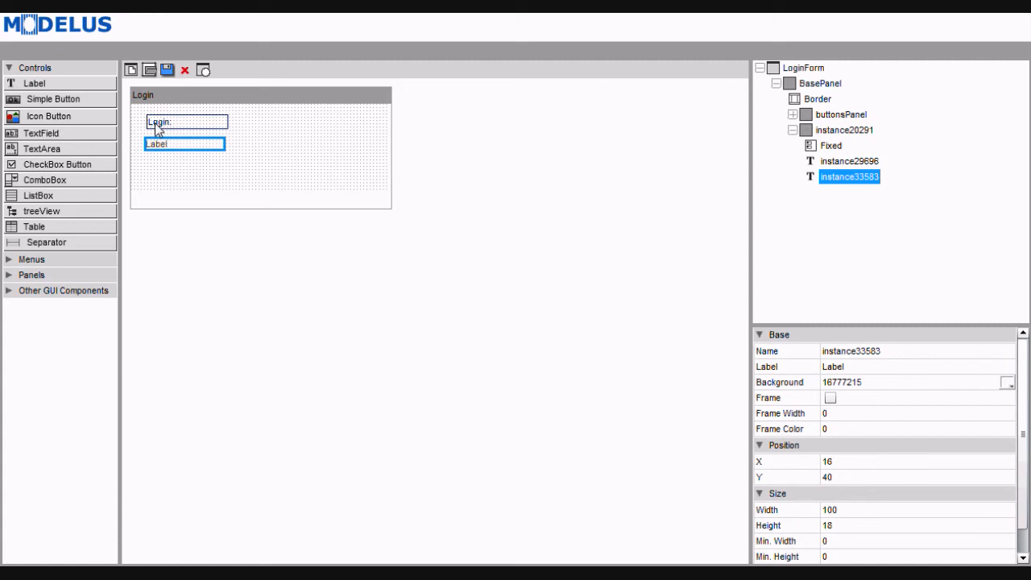
click(153, 120)
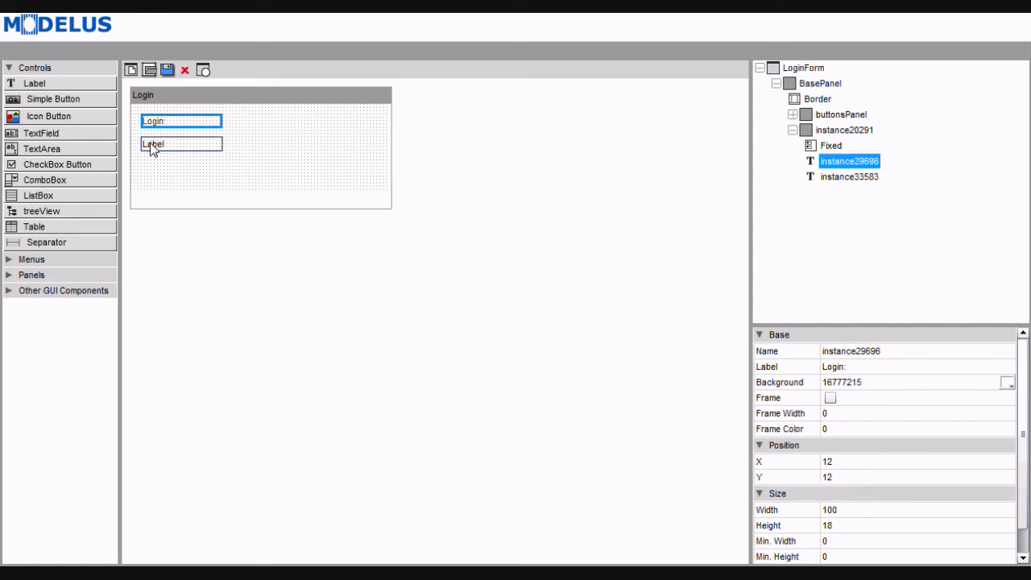
click(159, 150)
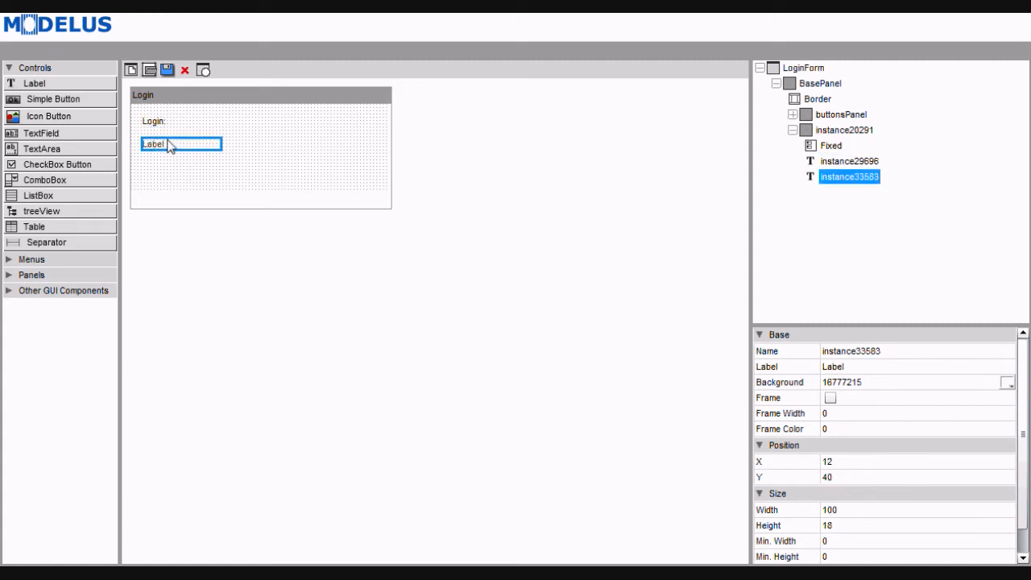
Set the text of the second label, below "Login:", to "Password:".
click(864, 368)
text(Pa)
key(Return)
Add a TextField to the fixed-layout panel and align it with the "Login:" label at X 112, Y 12.
click(64, 133)
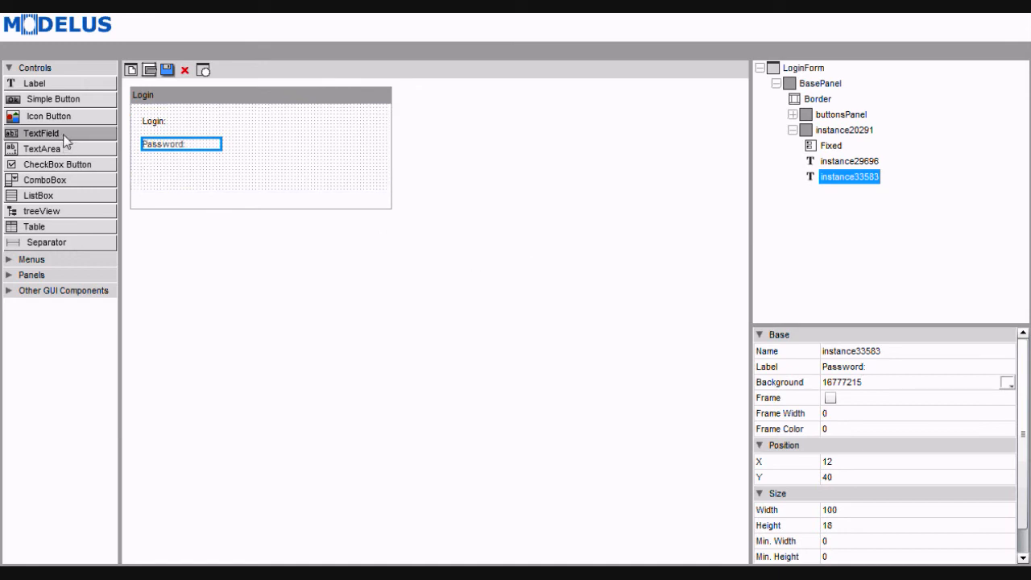
click(248, 149)
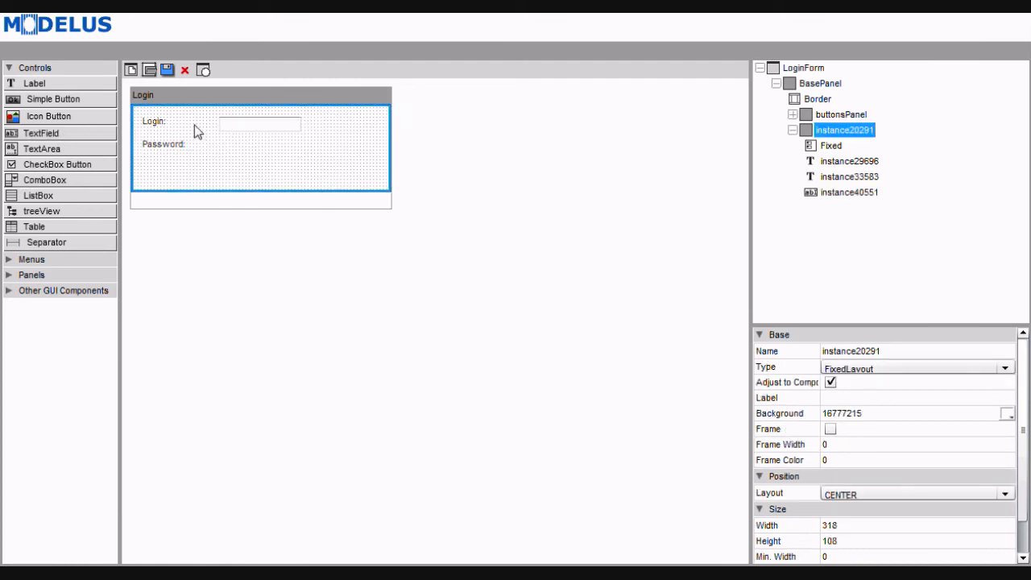
click(231, 125)
drag(244, 124, 247, 122)
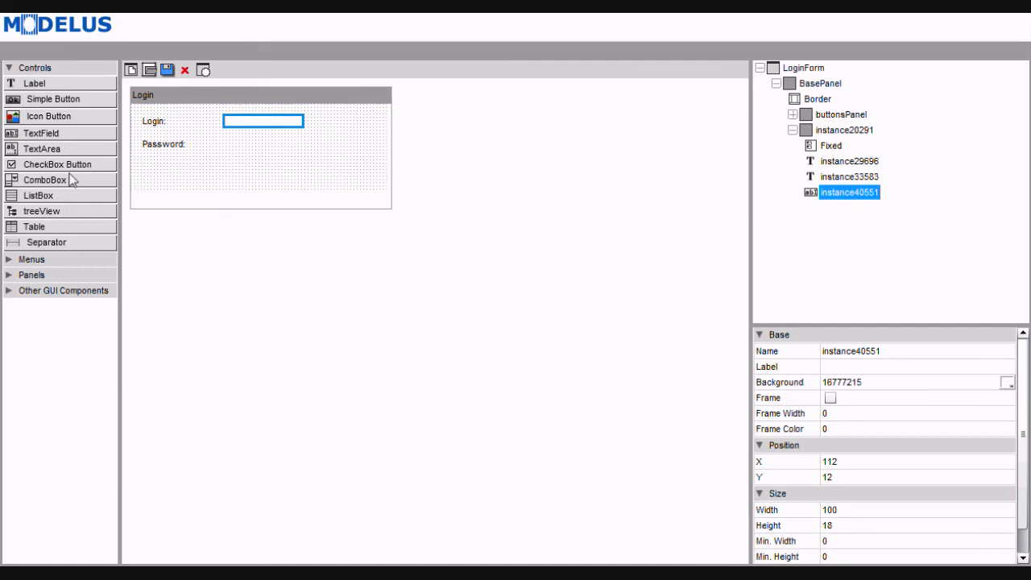
Add a second TextField beside the "Password:" label at X 112, Y 40.
click(70, 133)
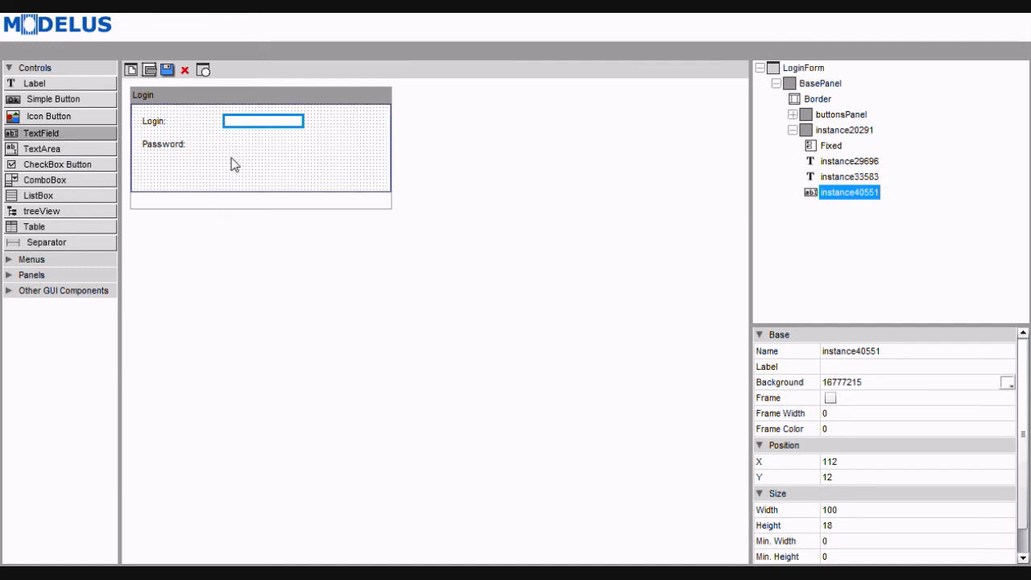
click(241, 142)
click(231, 148)
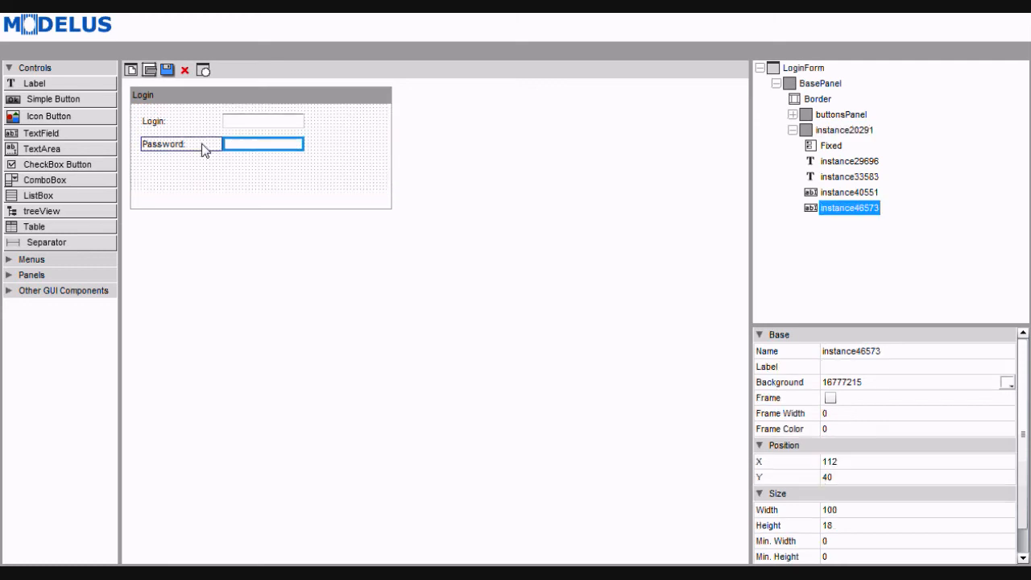
Set the width of both the login and the password text fields to 200.
click(270, 127)
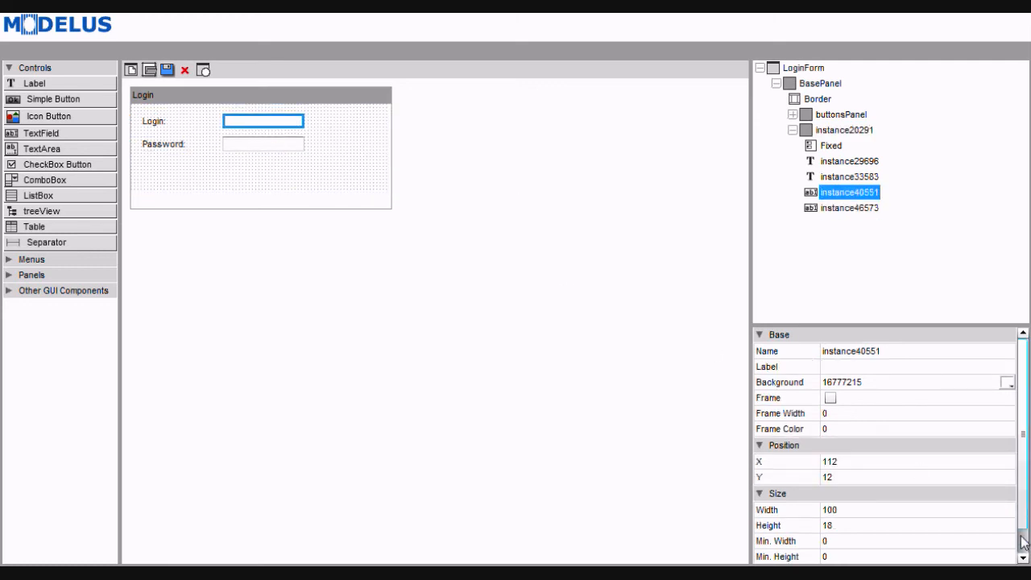
scroll(893, 475, down, 1)
click(930, 479)
text(2)
key(Return)
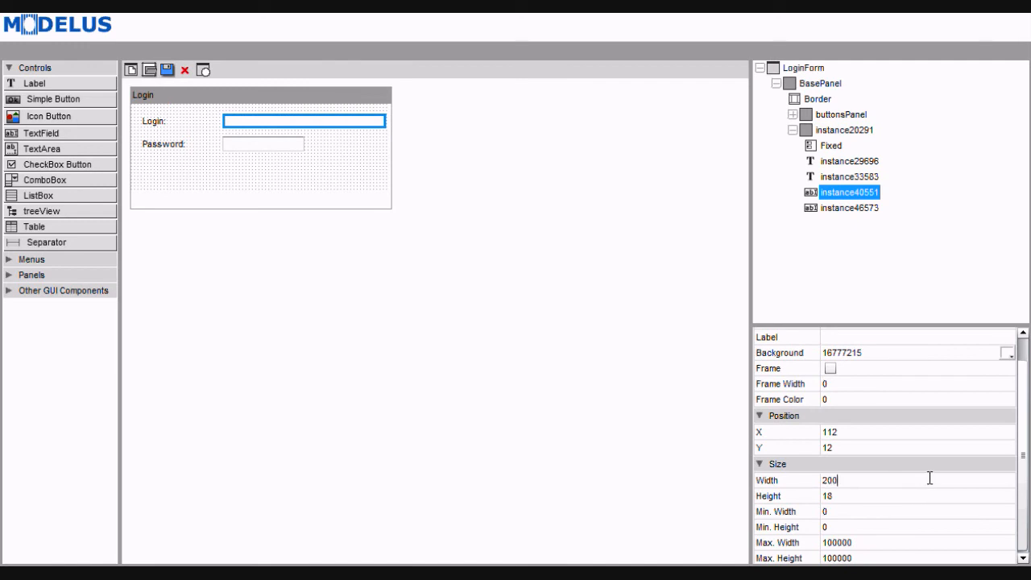
click(849, 208)
click(877, 507)
text(200)
key(Return)
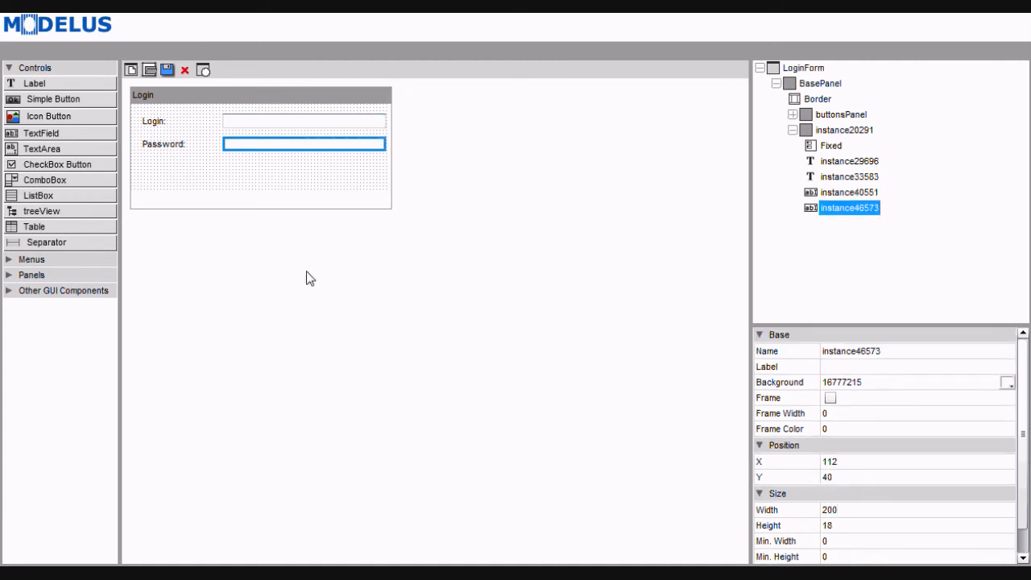
Change buttonsPanel's type to FlowLayout and set its flow direction to CENTER.
click(241, 204)
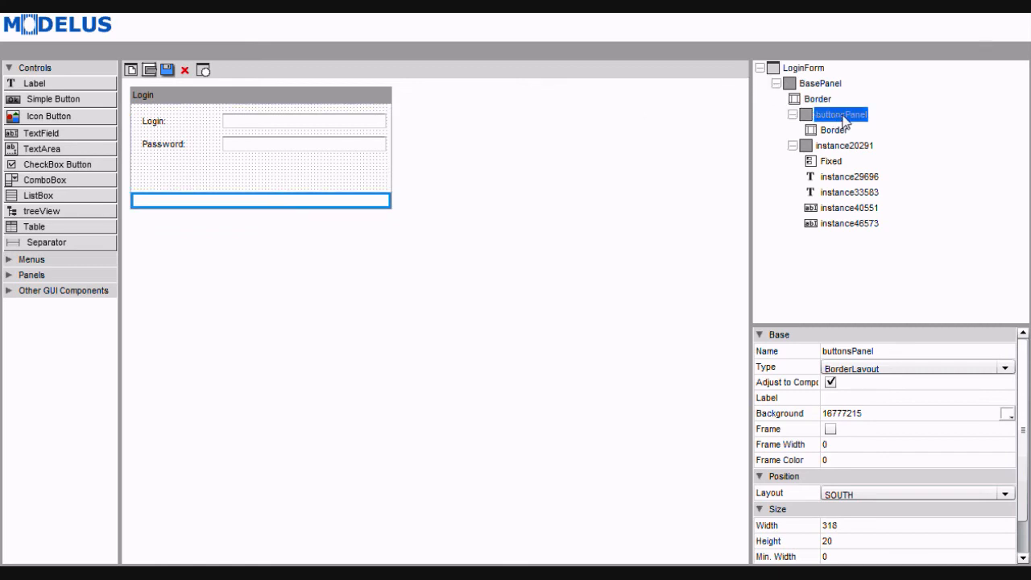
click(916, 368)
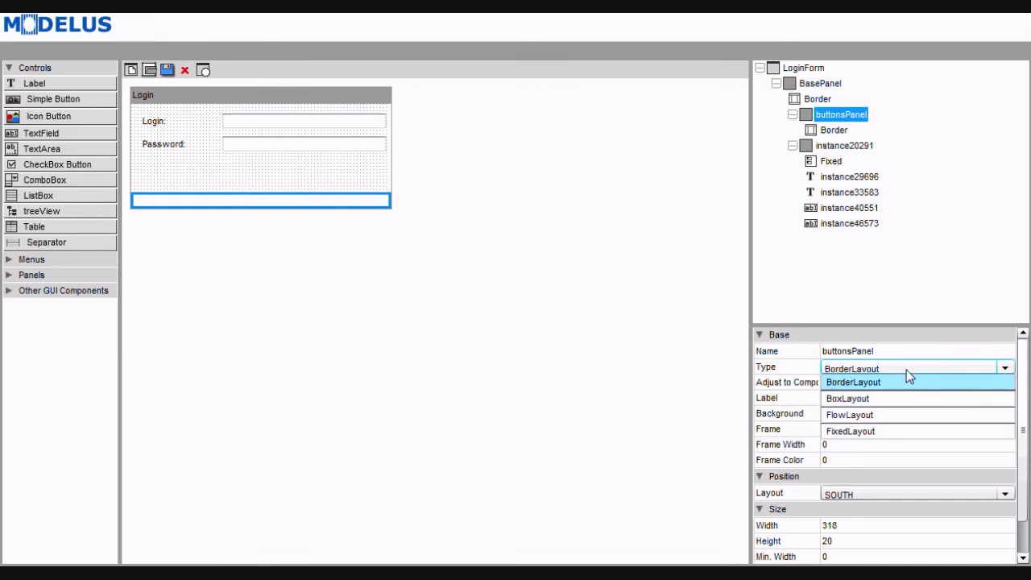
click(885, 414)
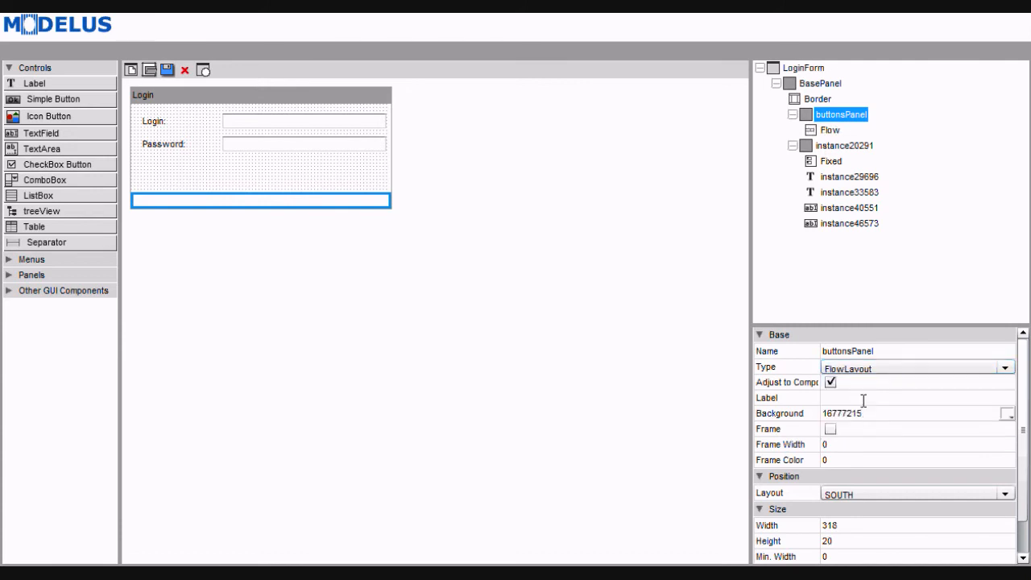
click(821, 131)
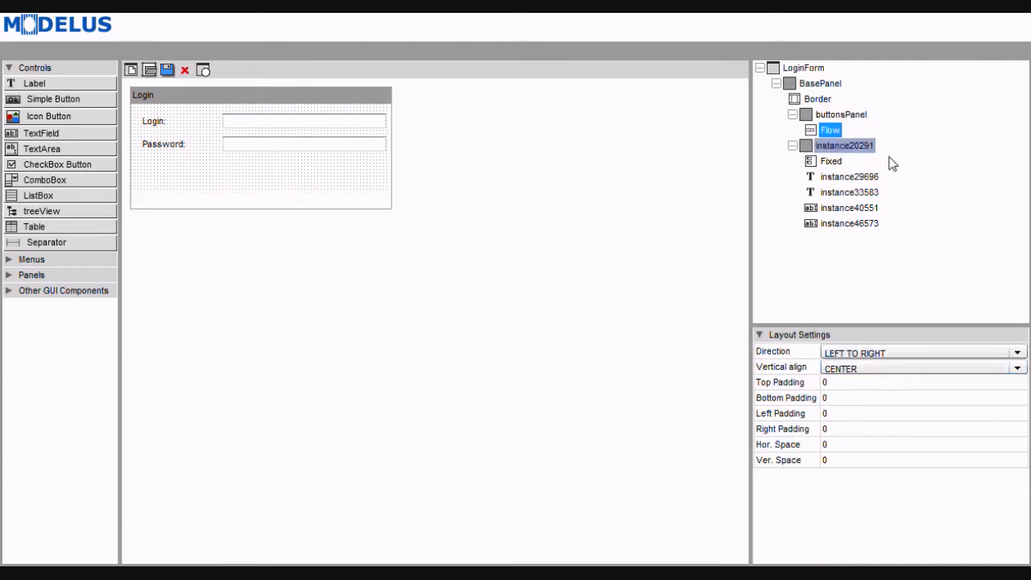
click(886, 352)
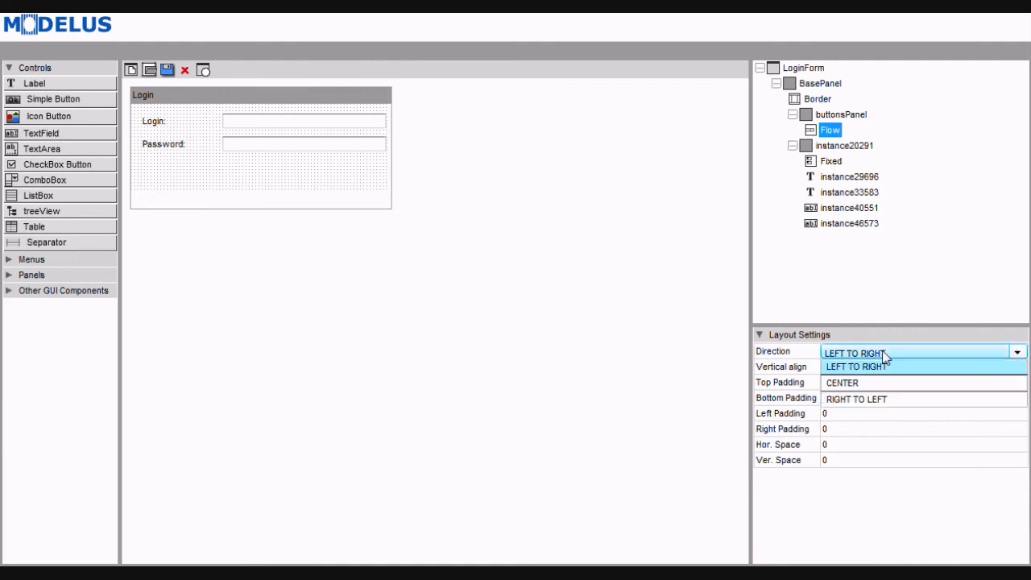
click(867, 382)
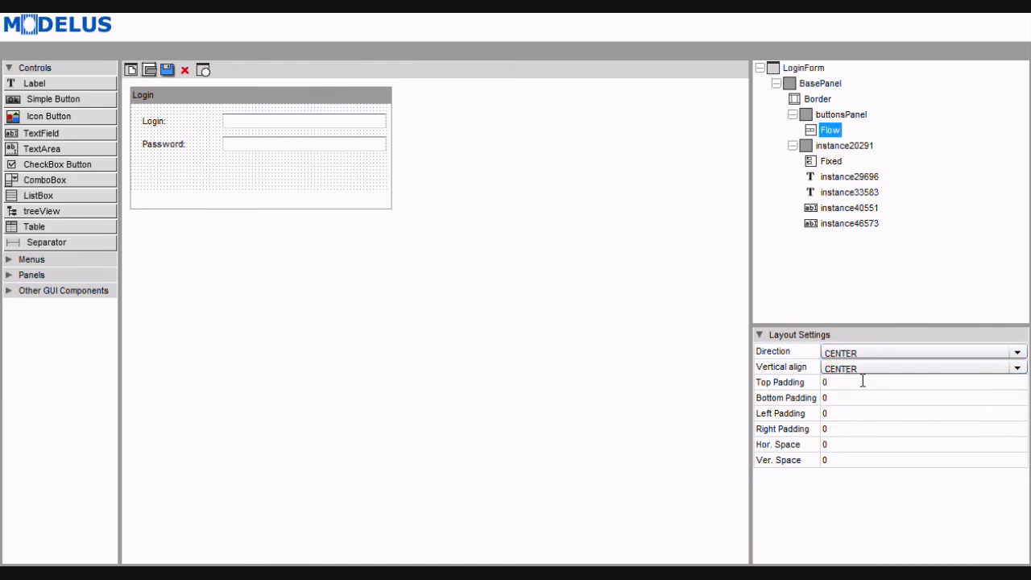
Set the flow layout's top and bottom padding in buttonsPanel to 2 and adjust its horizontal space.
double_click(843, 382)
text(22)
click(836, 443)
click(295, 203)
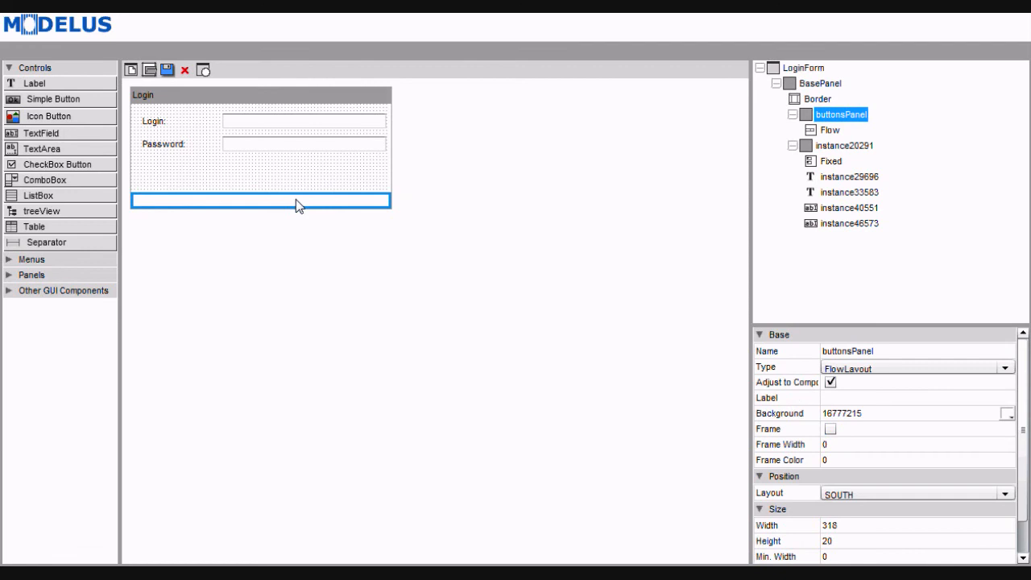
Place two Simple Buttons side by side in buttonsPanel.
click(68, 100)
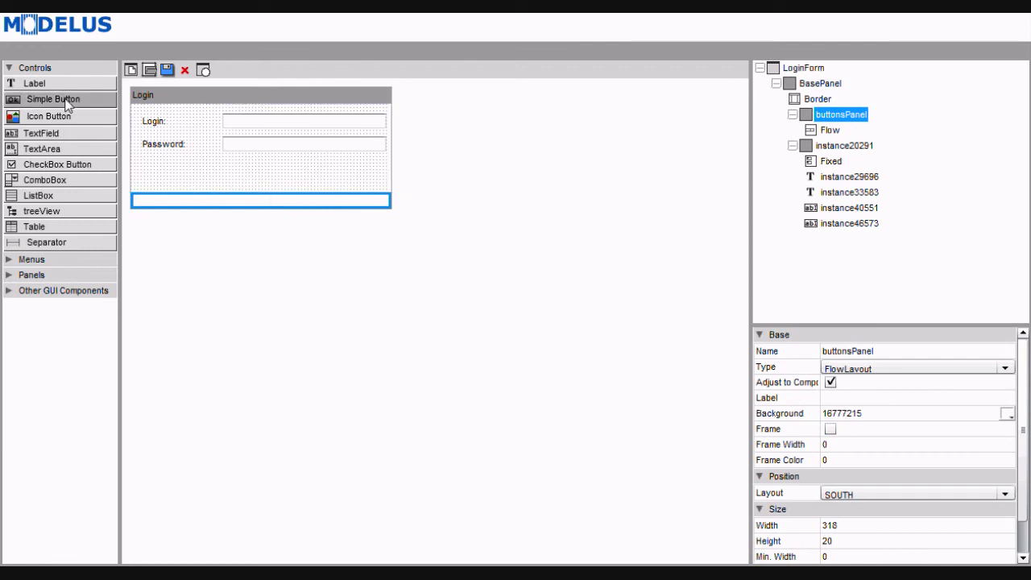
click(169, 198)
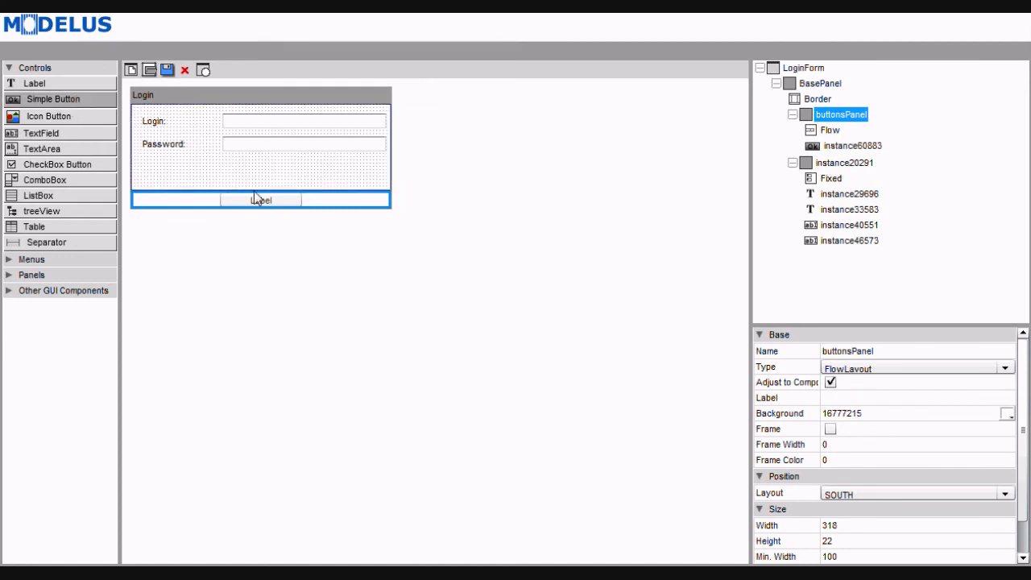
click(313, 202)
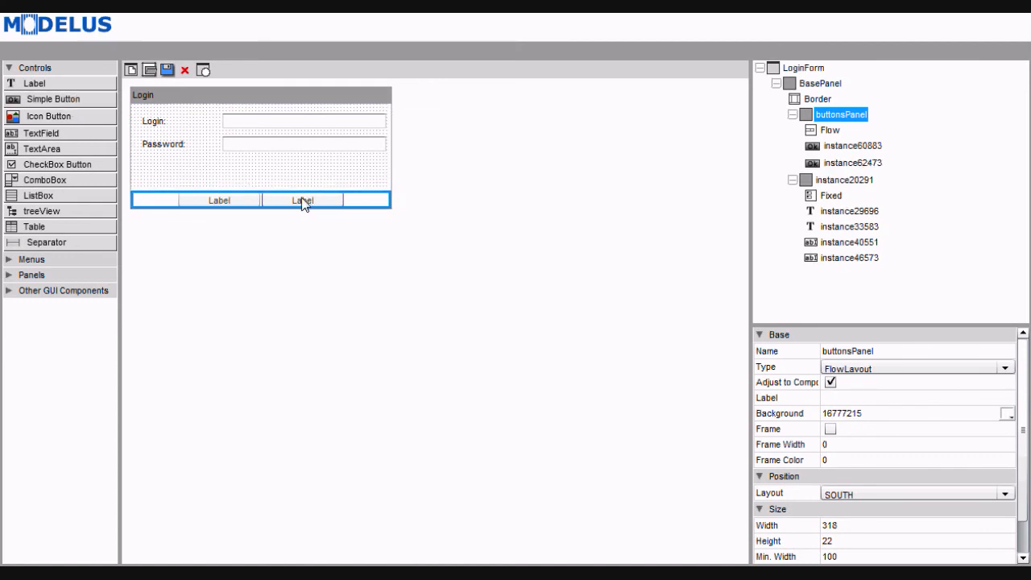
Label the second button in buttonsPanel "Cancel" and the first one "Ok".
click(282, 201)
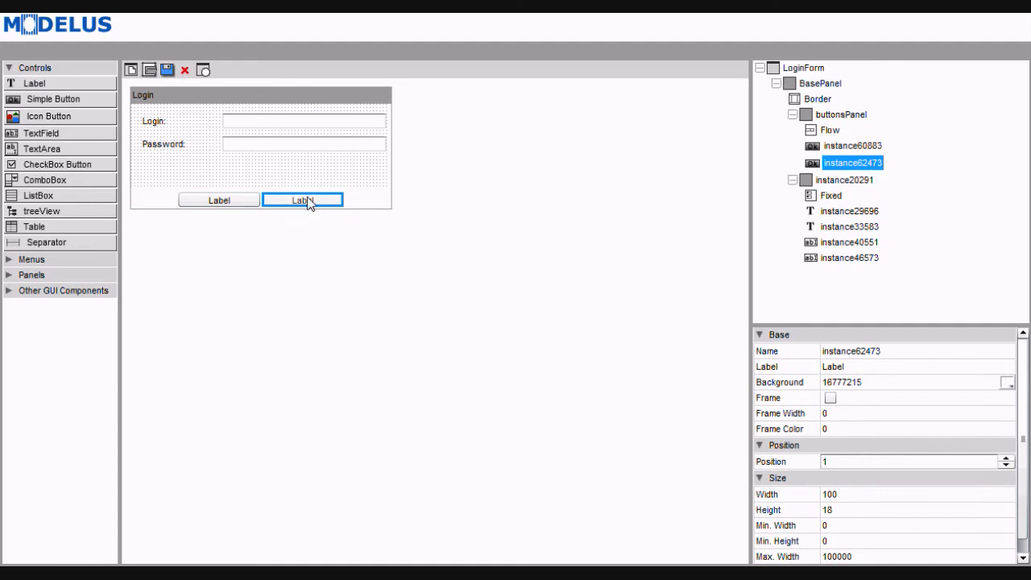
double_click(857, 365)
text(Canc)
click(229, 200)
double_click(865, 367)
text(Ok)
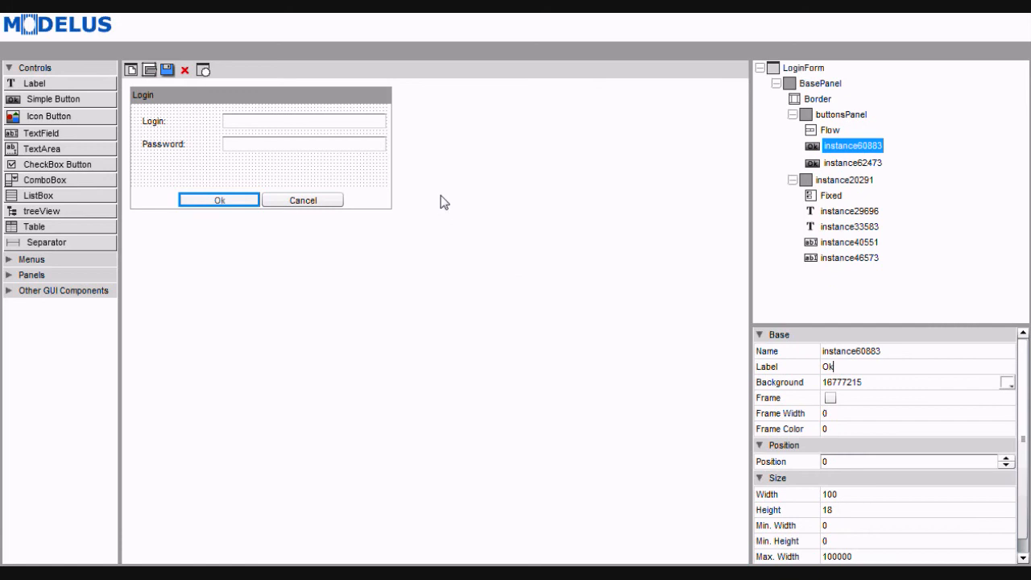
Preview the login form, try its login text field, and close the preview.
click(203, 70)
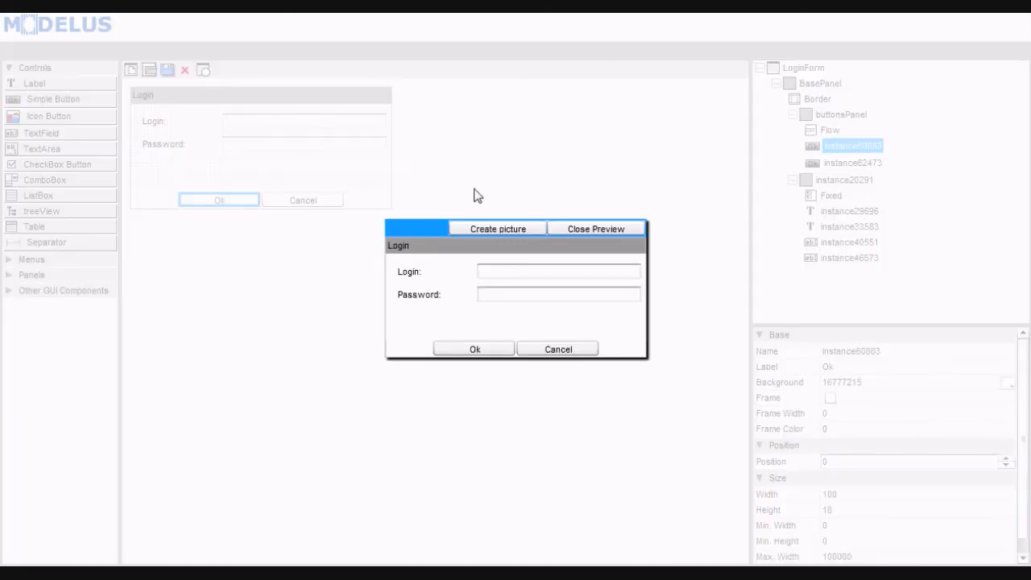
click(567, 272)
click(588, 231)
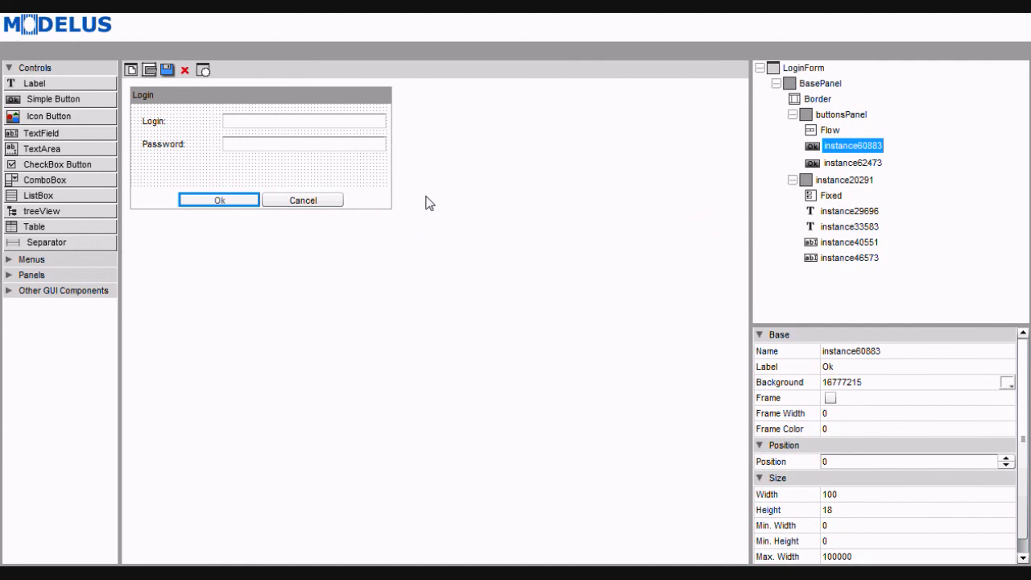
Set the background colour of BasePanel to the grey #b4b4b4.
click(322, 173)
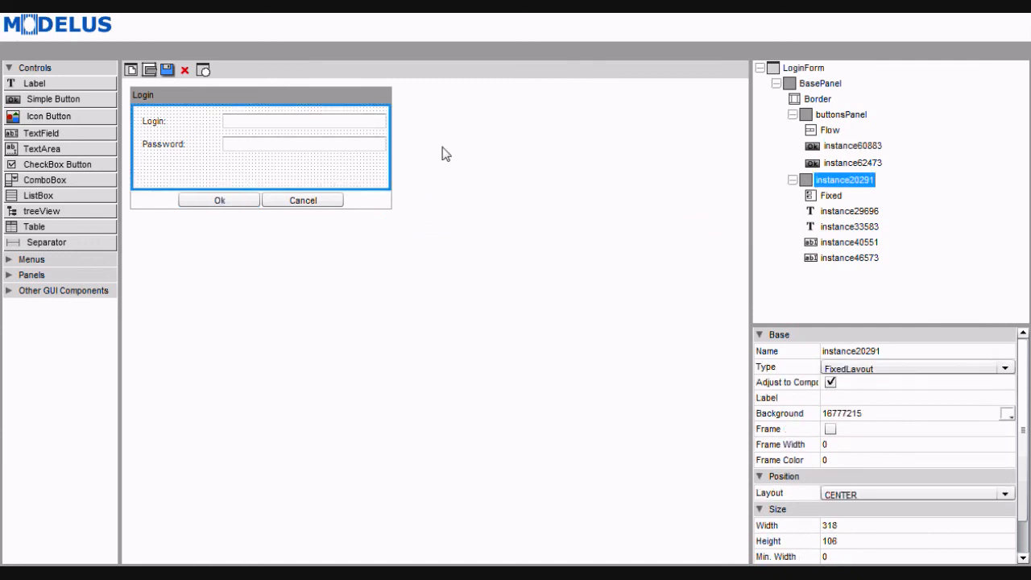
click(817, 83)
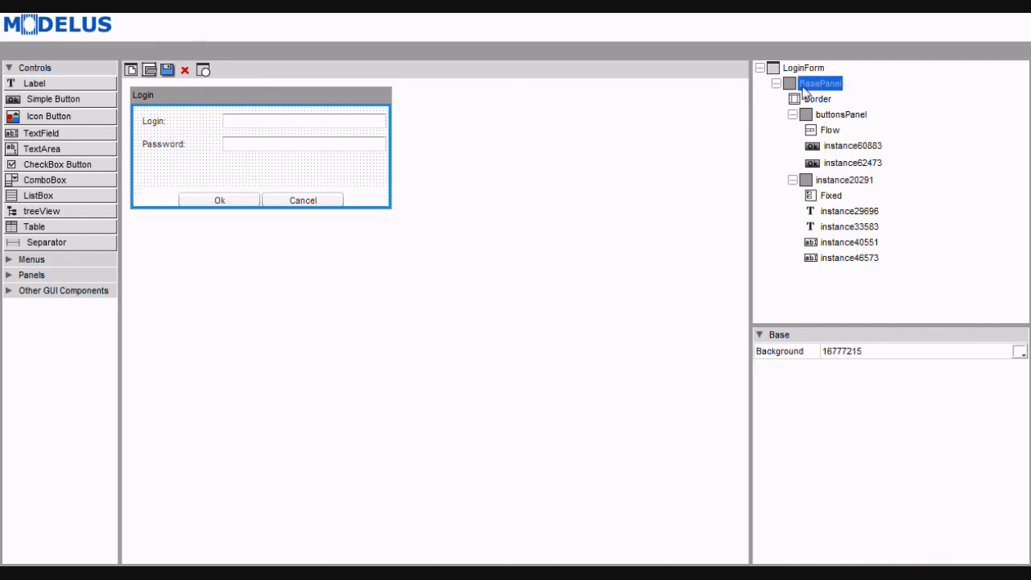
click(1019, 352)
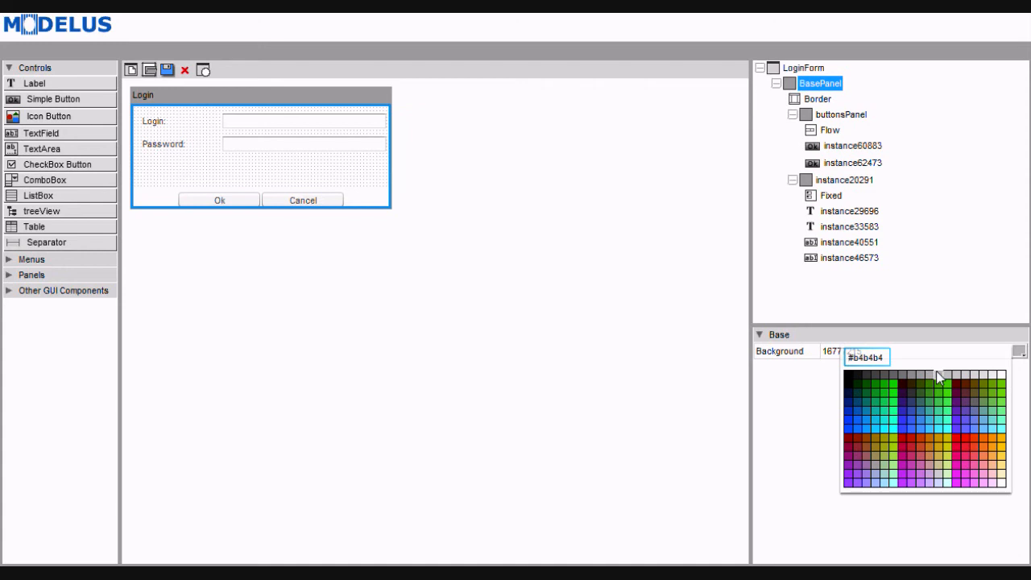
click(936, 370)
Set the background of buttonsPanel and of the fixed-layout panel to the same grey, 11842740.
click(829, 118)
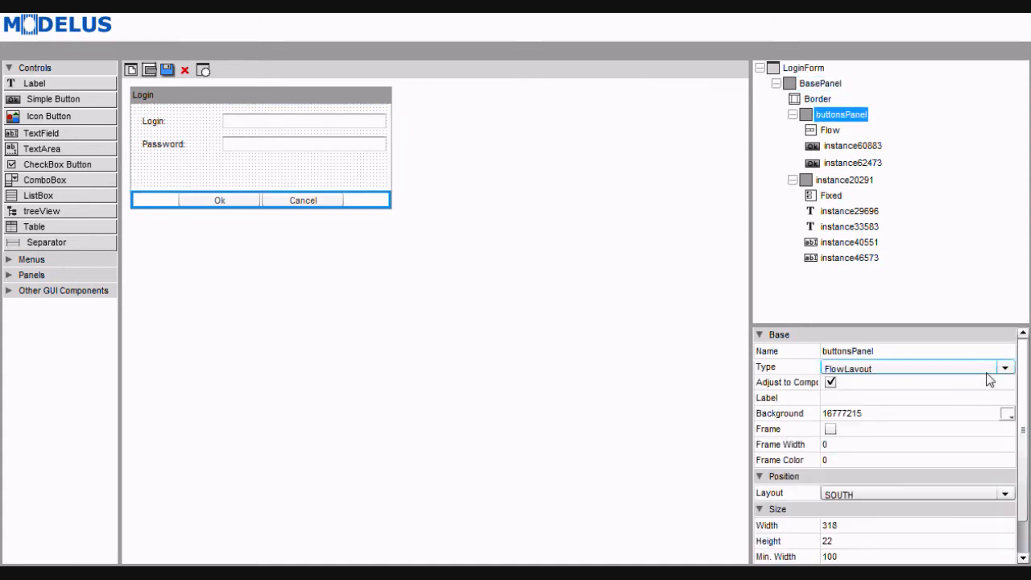
click(1007, 413)
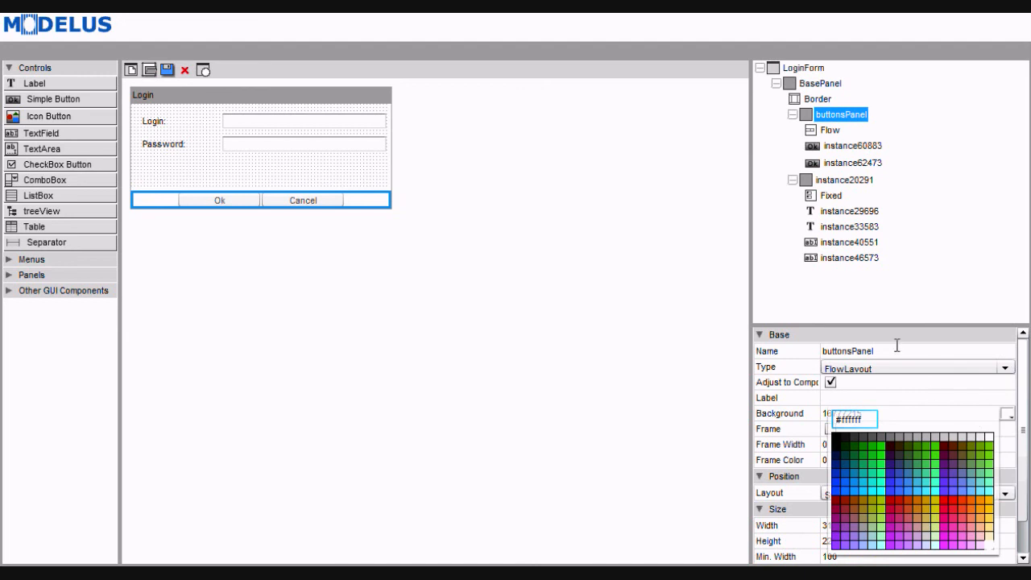
click(925, 438)
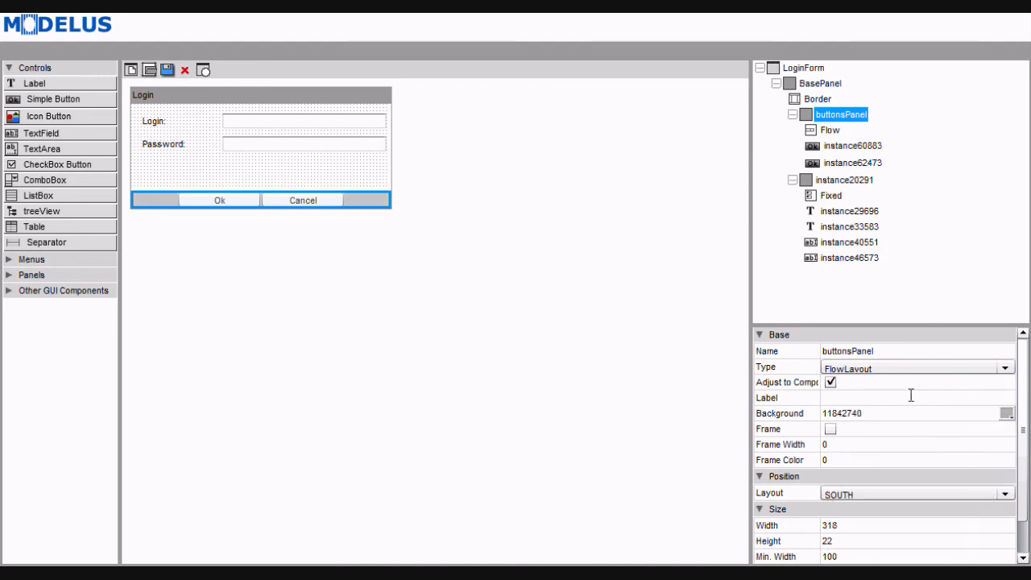
click(855, 179)
click(1006, 415)
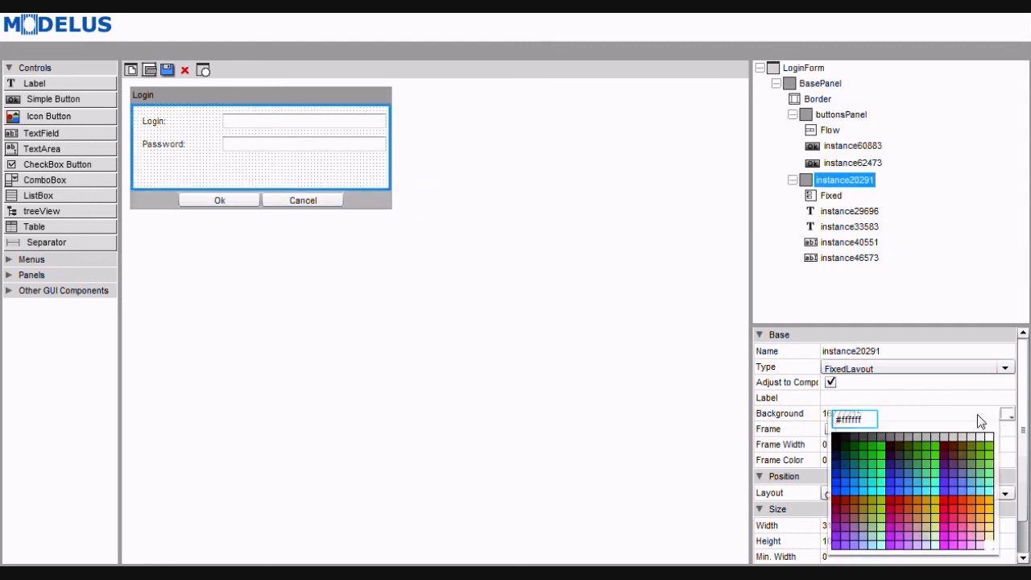
click(926, 439)
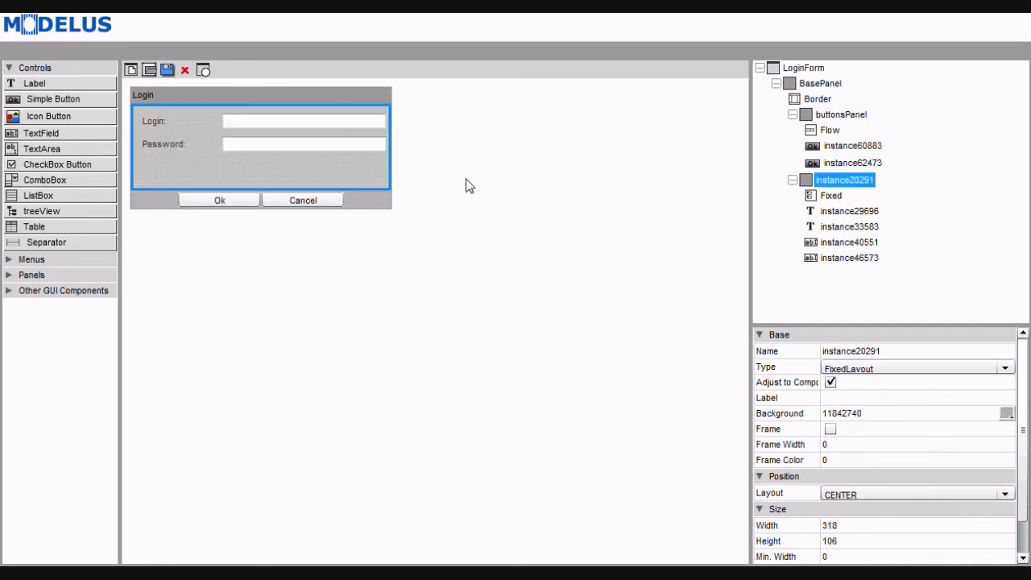
Preview the recoloured form, and open and dismiss the file selection dialog for loading a form.
click(203, 70)
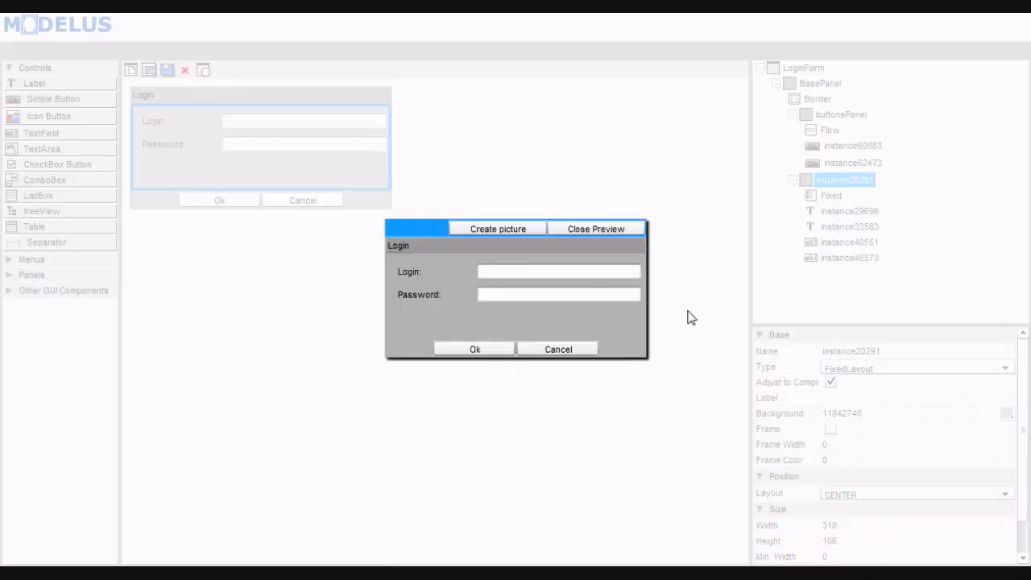
click(581, 230)
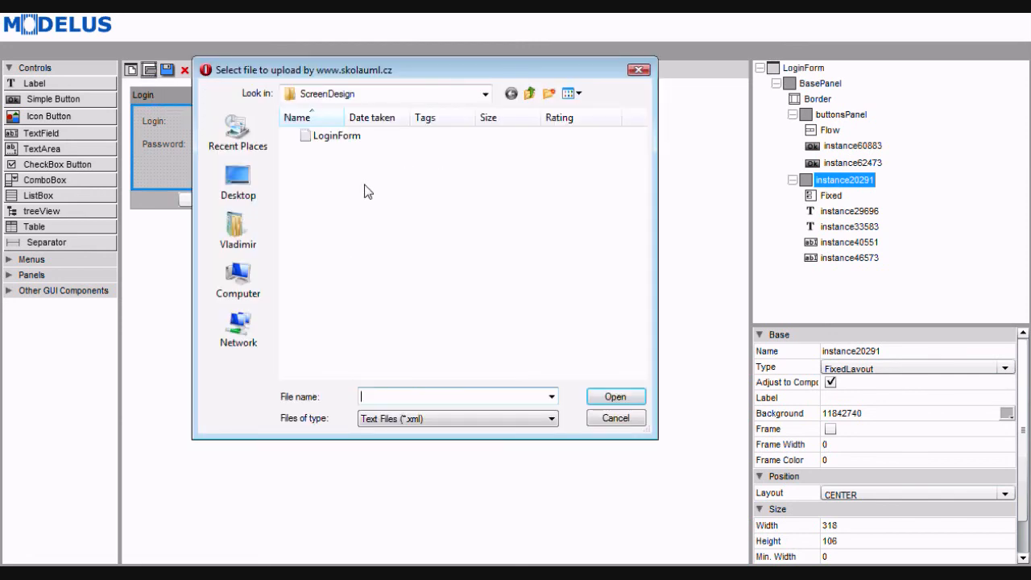
click(615, 418)
Save the LoginForm design as LoginForm in the ScreenDesign folder, overwriting the existing file.
click(803, 67)
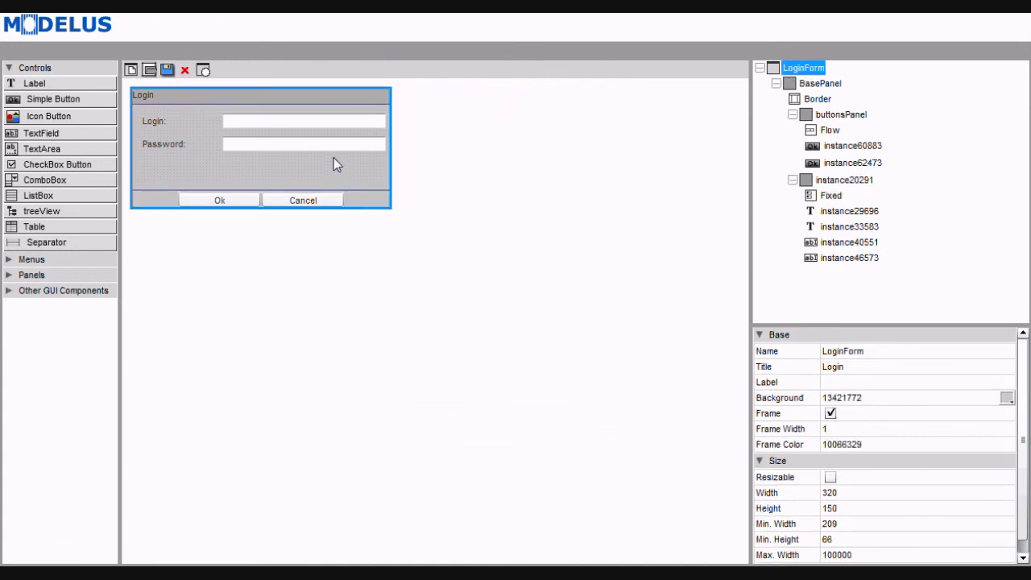
click(168, 70)
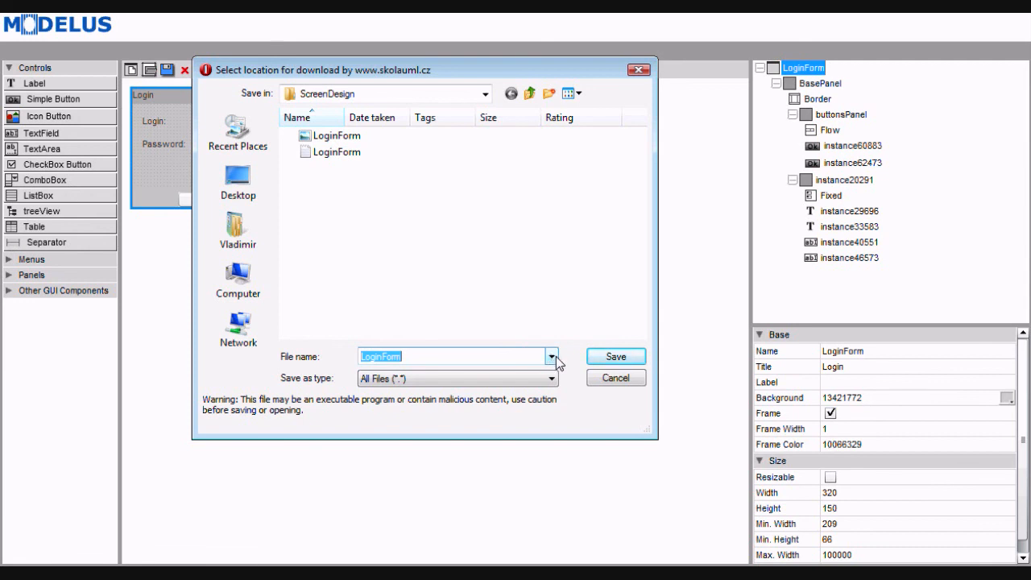
click(605, 358)
click(506, 355)
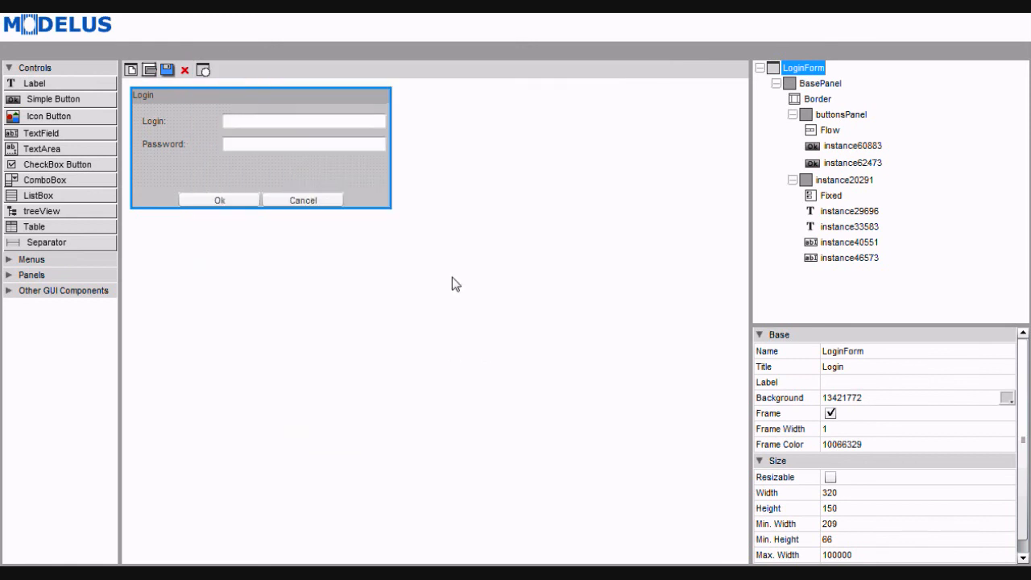
Create a picture from the form preview, save it as LoginForm in ScreenDesign over the existing one, and close the preview.
click(202, 71)
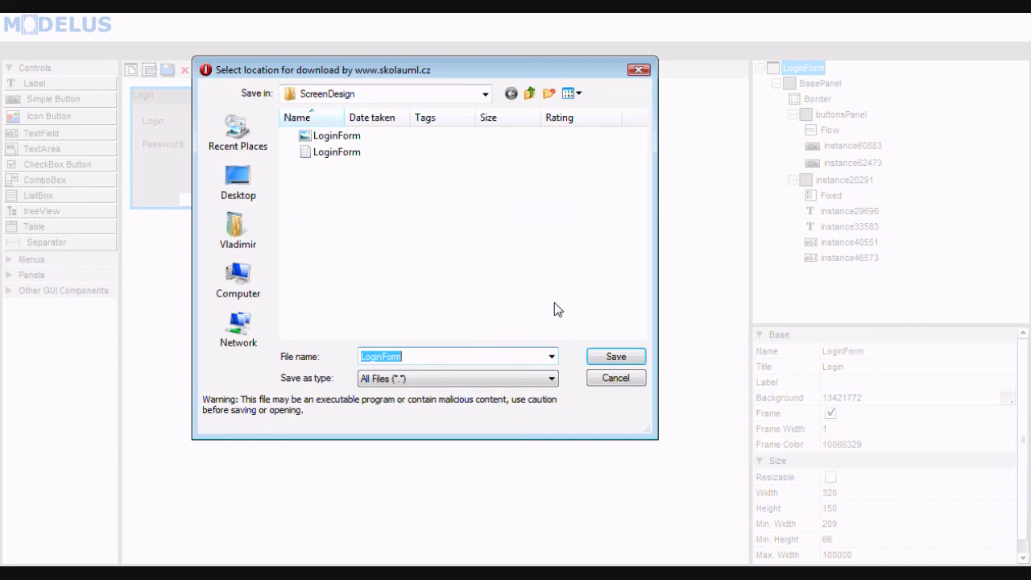
click(603, 360)
click(512, 345)
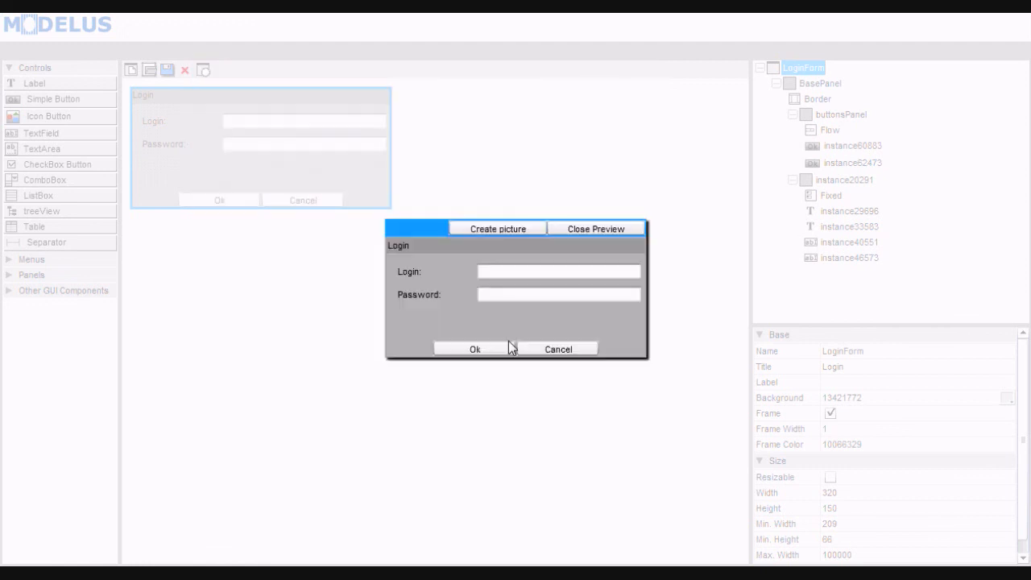
click(566, 233)
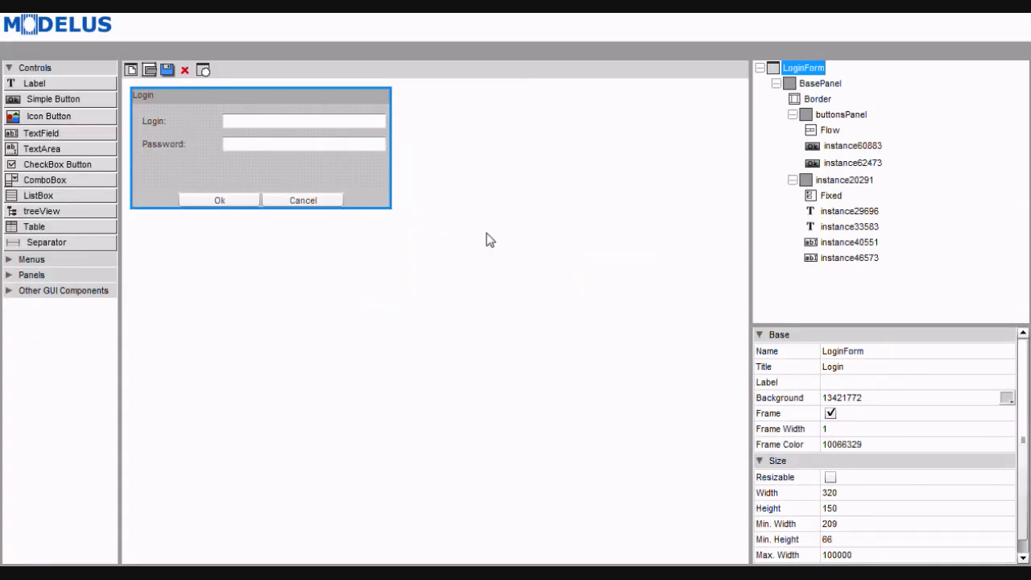